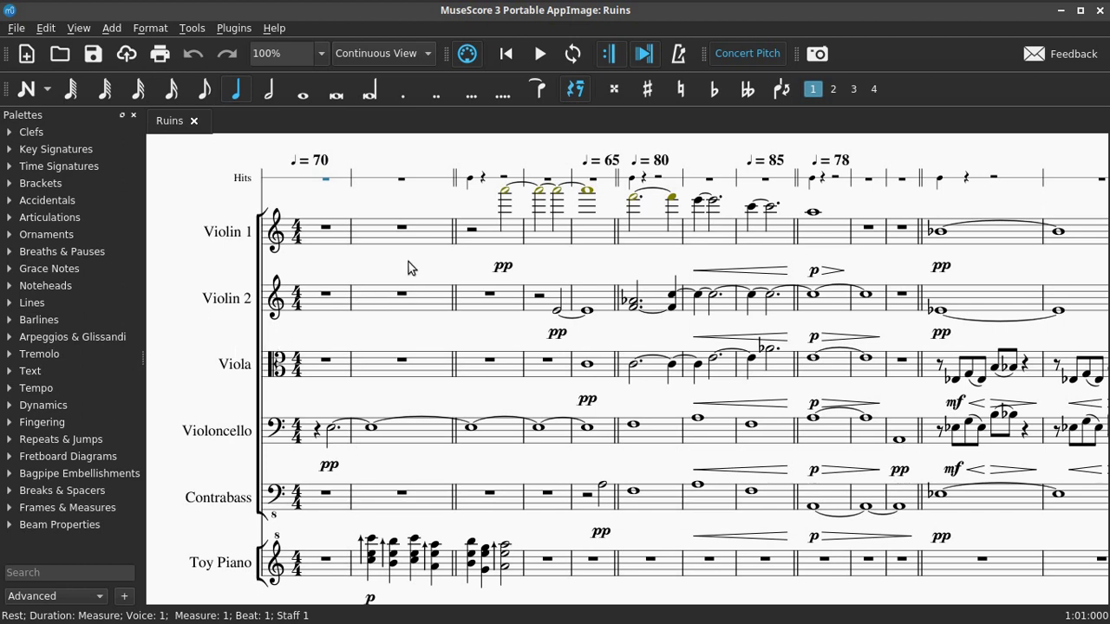
# Switch to the xjadeo video window, check its JACK sync source setting, and minimize the window.
pyautogui.hscroll(1, 400, 273)
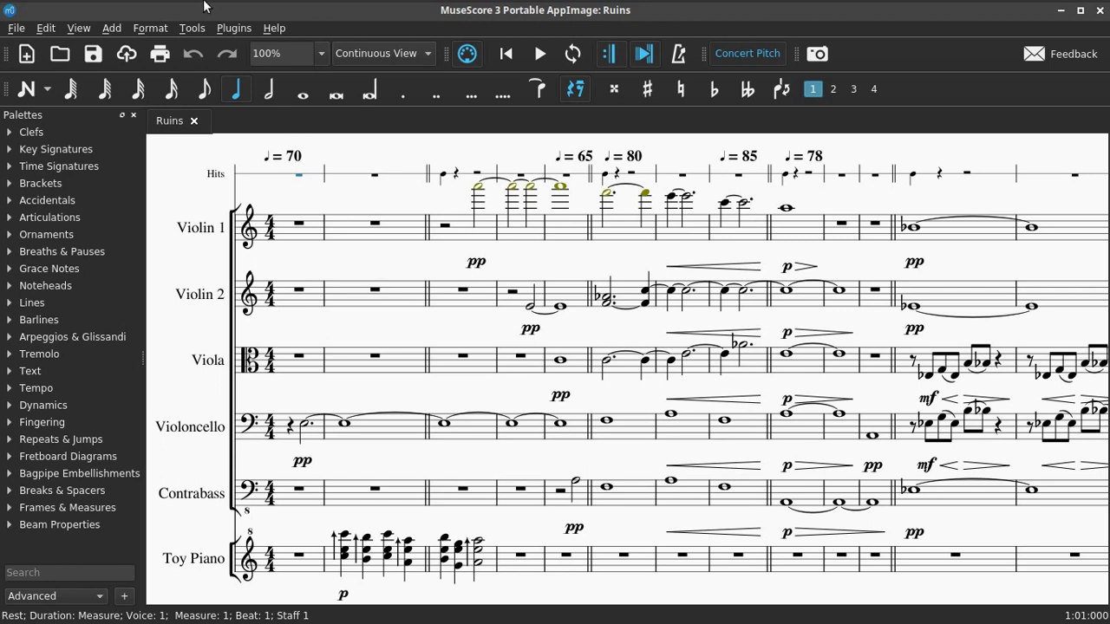
pyautogui.moveTo(212, 5)
pyautogui.click(136, 10)
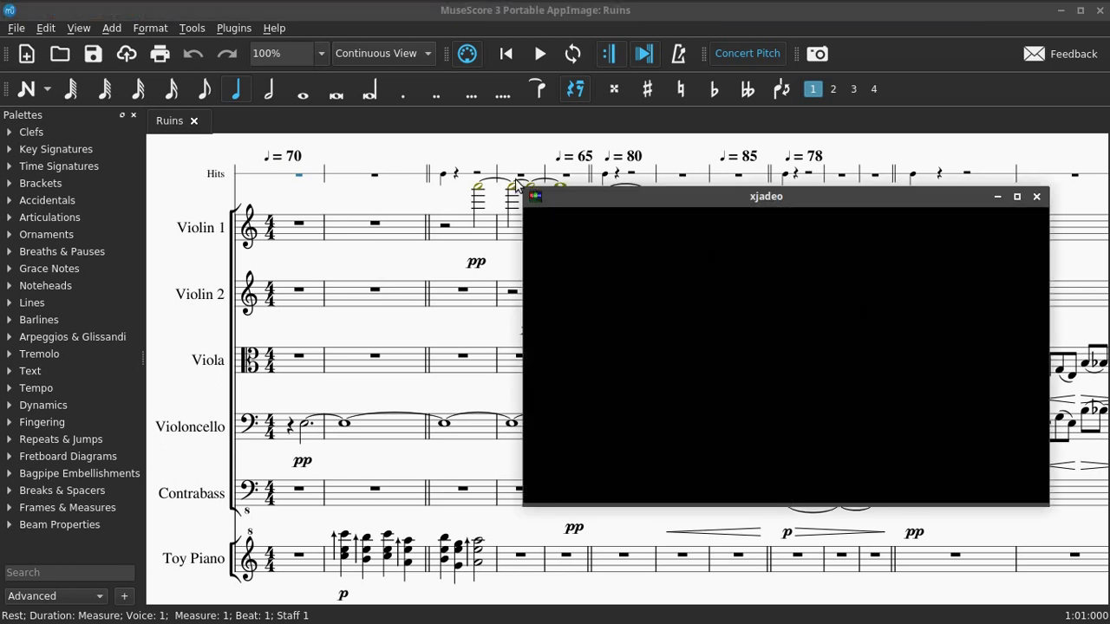
pyautogui.moveTo(568, 191); pyautogui.dragTo(118, 154)
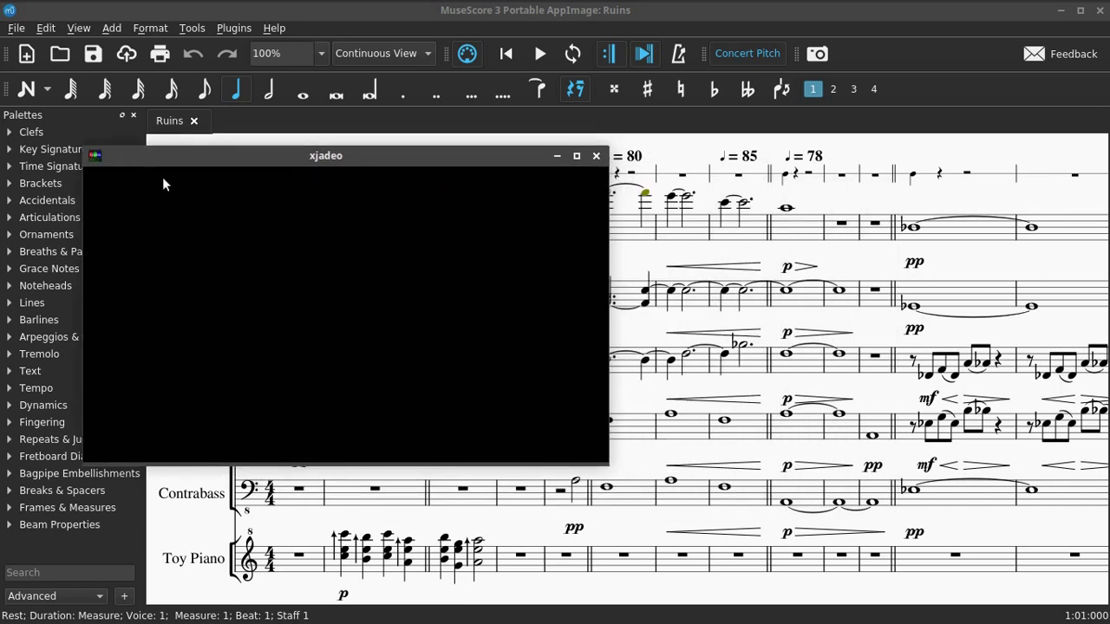
pyautogui.rightClick(202, 275)
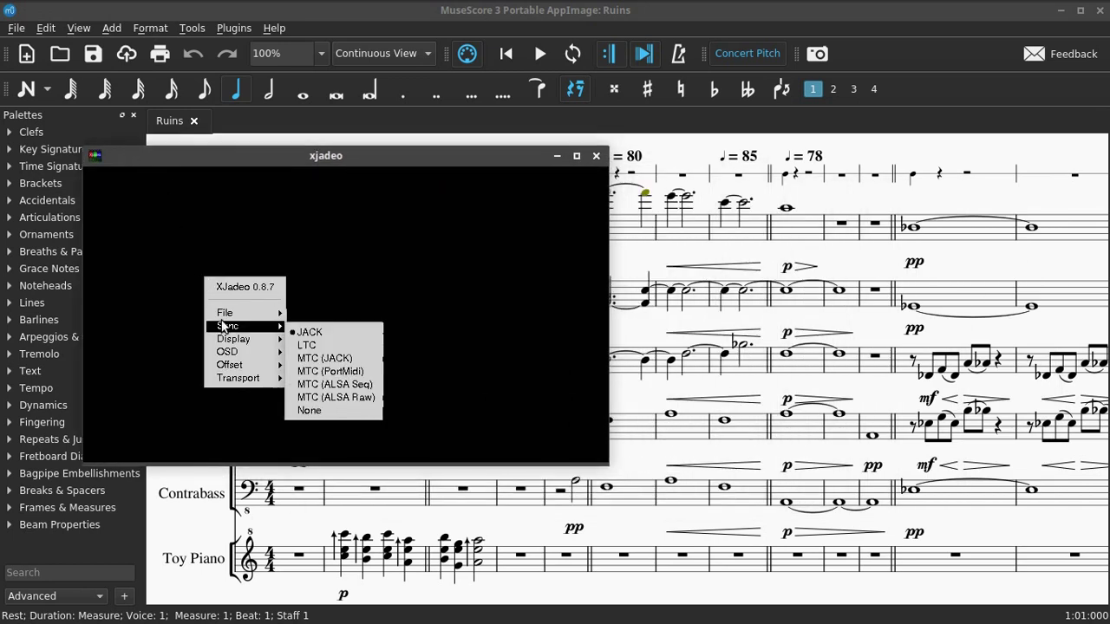
pyautogui.moveTo(293, 336)
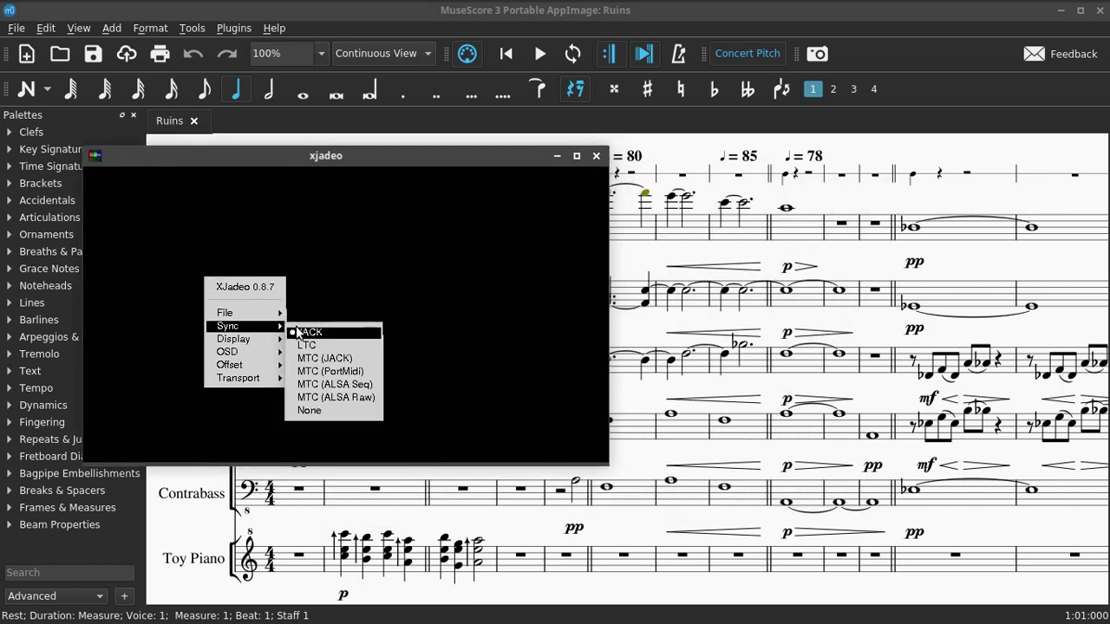
pyautogui.click(455, 157)
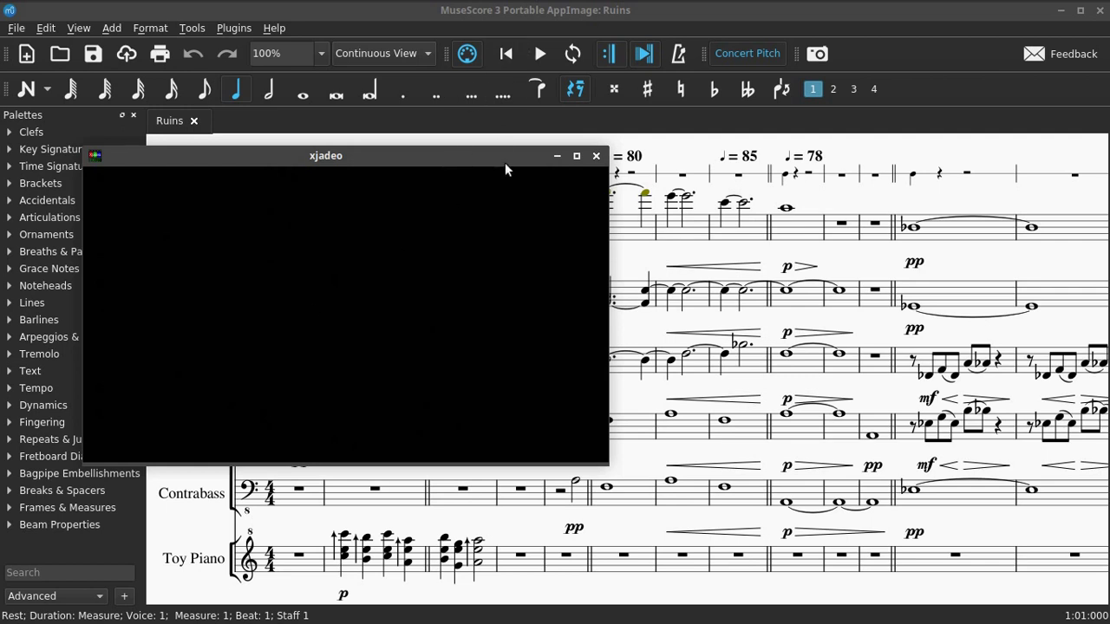
pyautogui.click(557, 156)
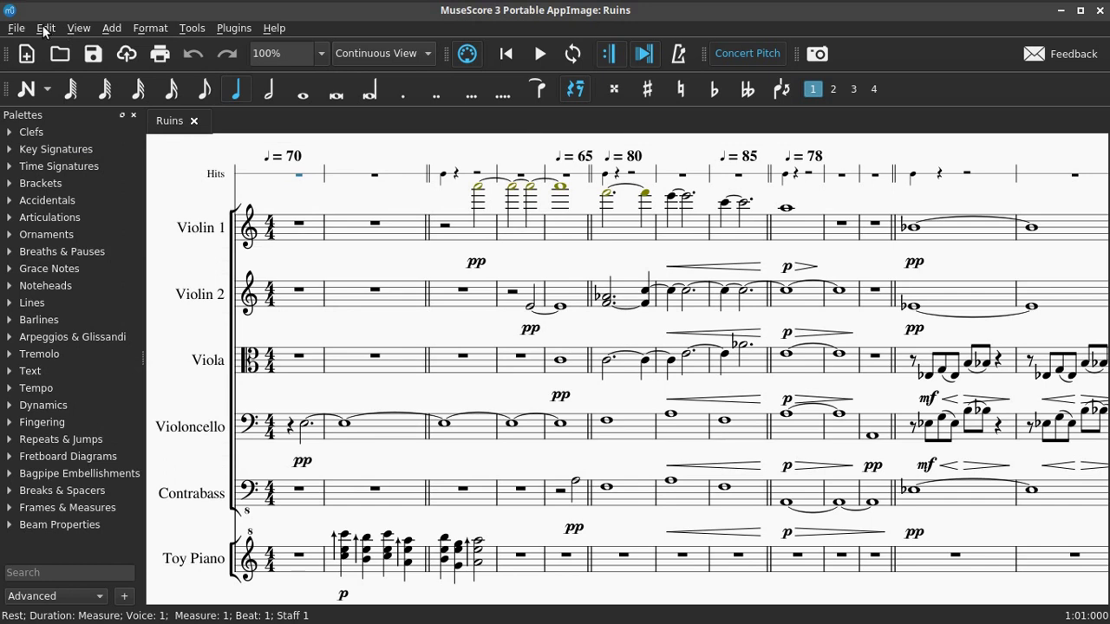
# Restore the xjadeo window, move it over the score, and review its display options such as Window On Top.
pyautogui.click(101, 88)
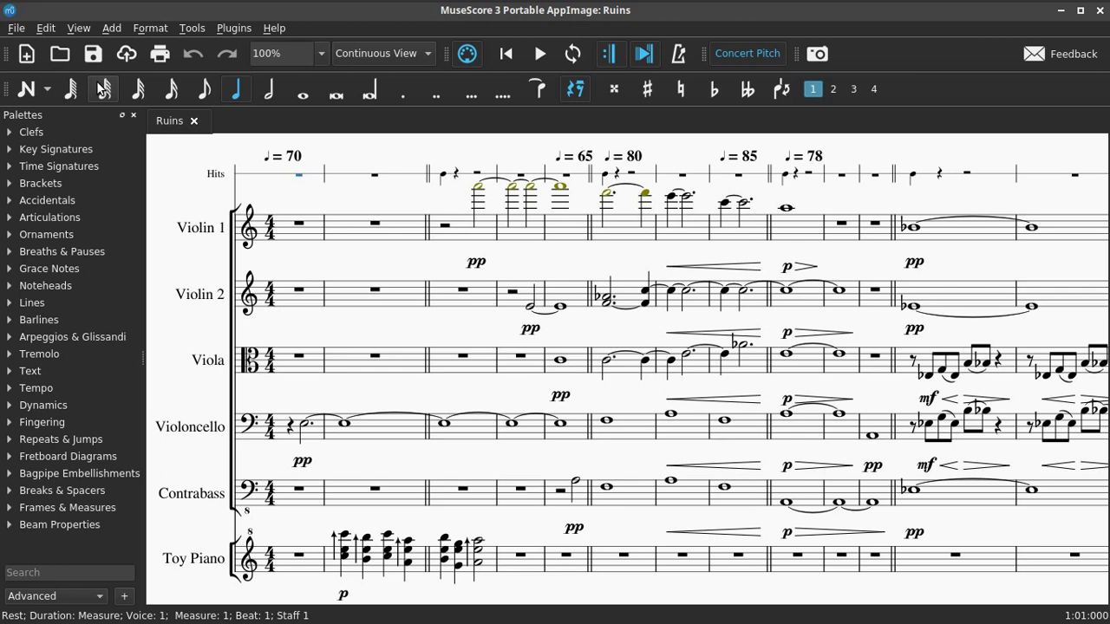
pyautogui.moveTo(178, 9)
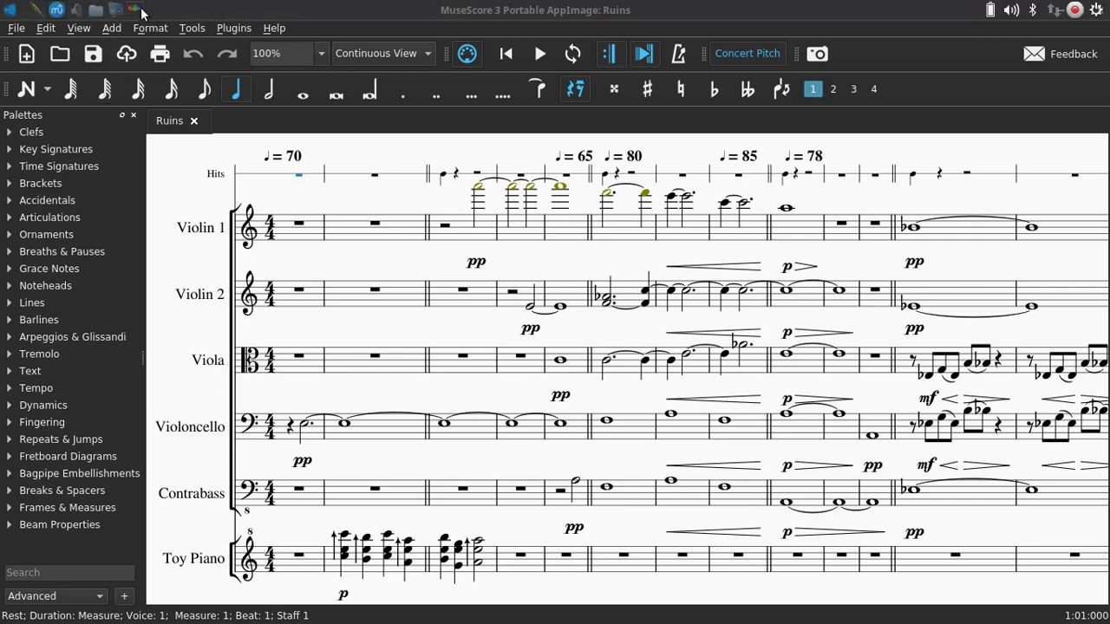
pyautogui.click(140, 9)
pyautogui.moveTo(451, 157); pyautogui.dragTo(874, 231)
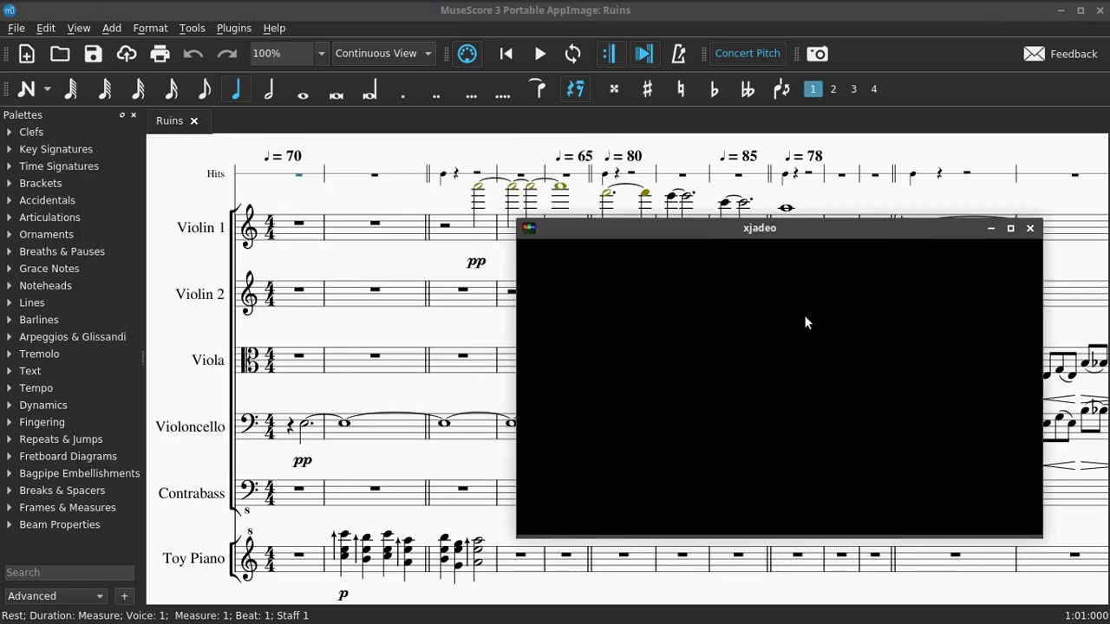
pyautogui.rightClick(725, 404)
pyautogui.moveTo(744, 468)
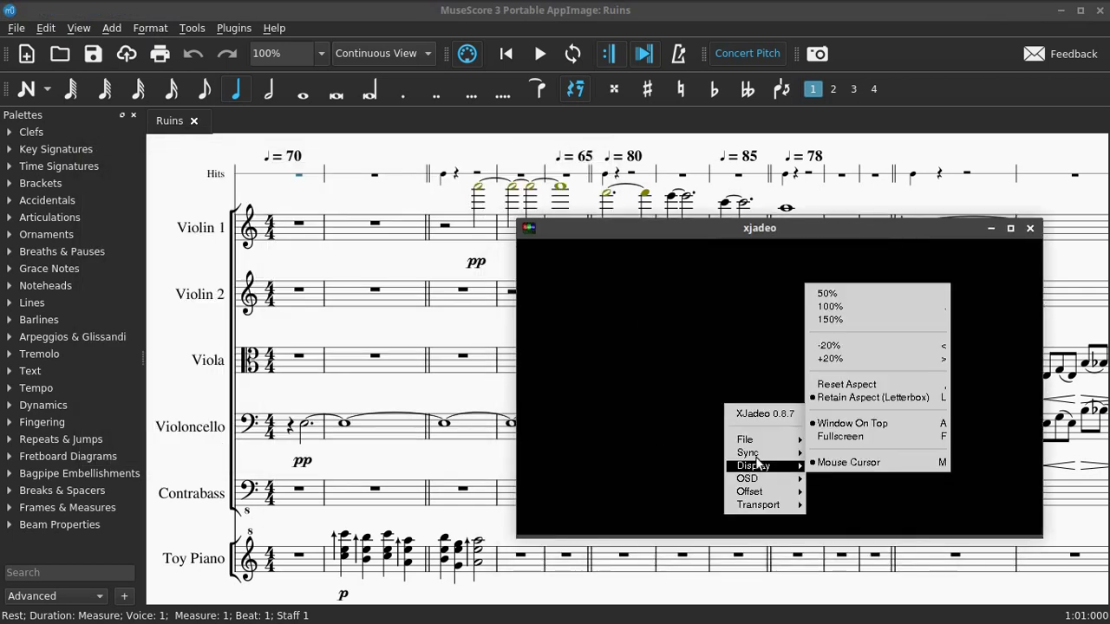
pyautogui.click(650, 414)
# Review MuseScore's I/O preferences for JACK audio, MIDI and transport with the video window minimized, and close them without changes.
pyautogui.click(17, 28)
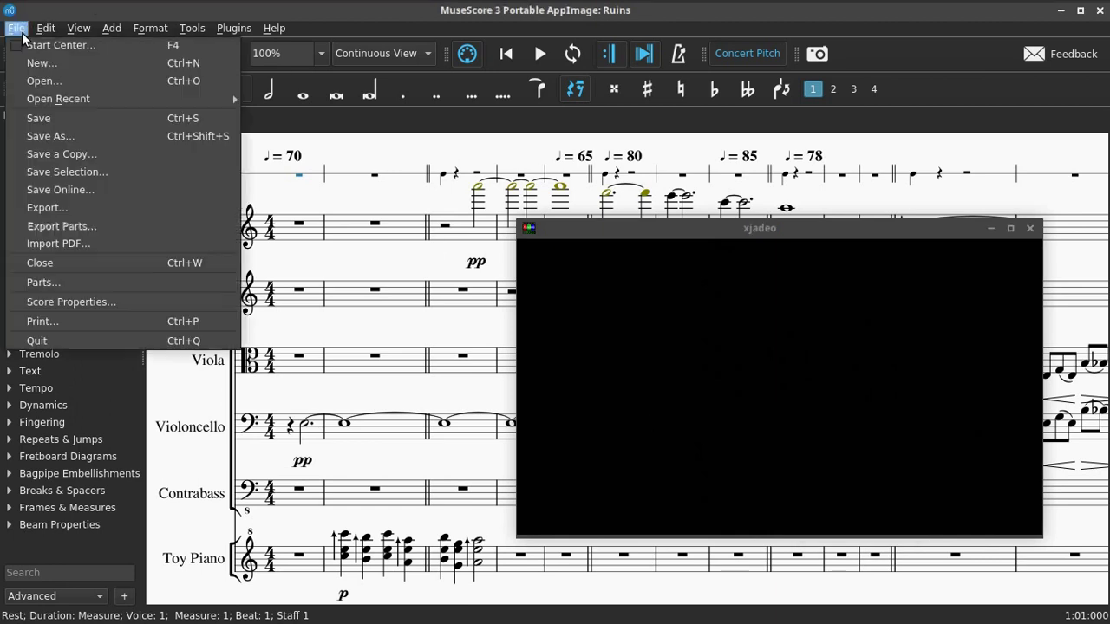
pyautogui.moveTo(46, 27)
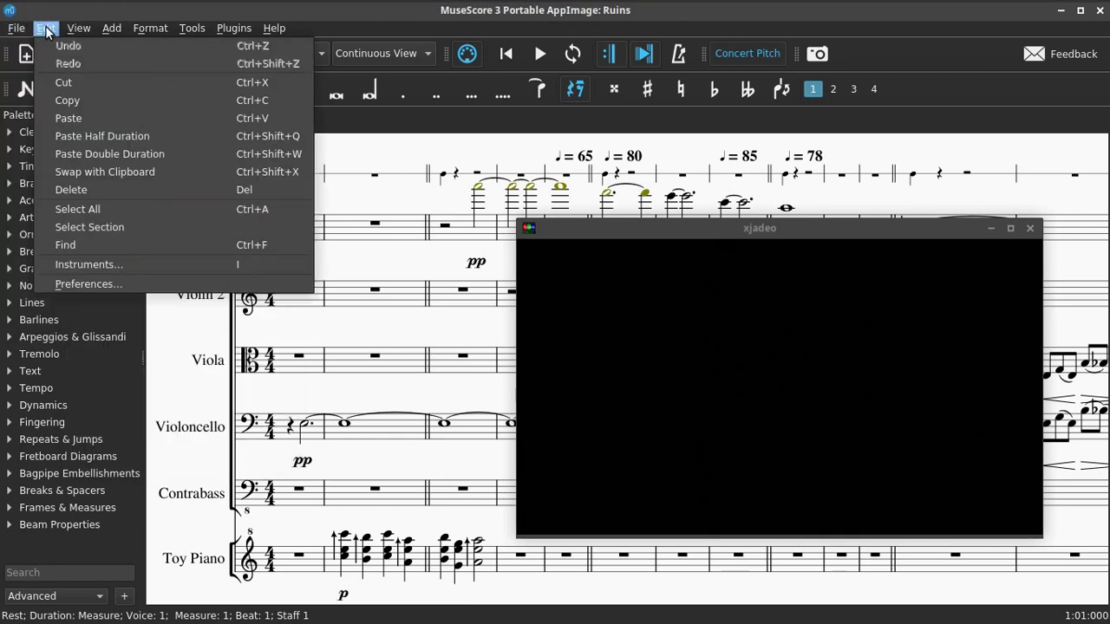
pyautogui.click(92, 284)
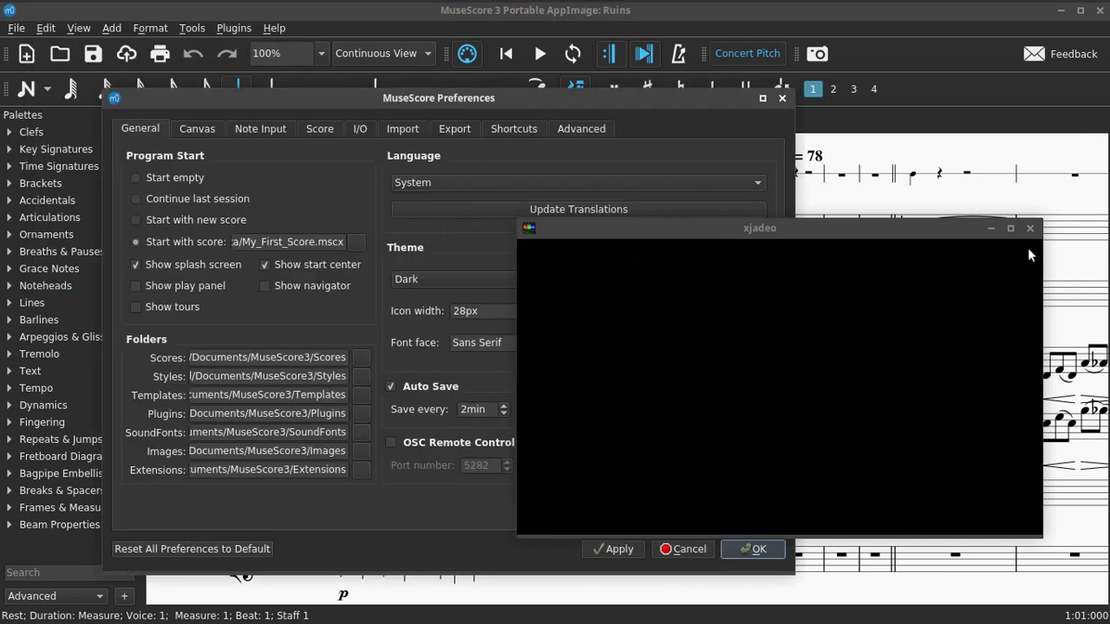
pyautogui.click(992, 228)
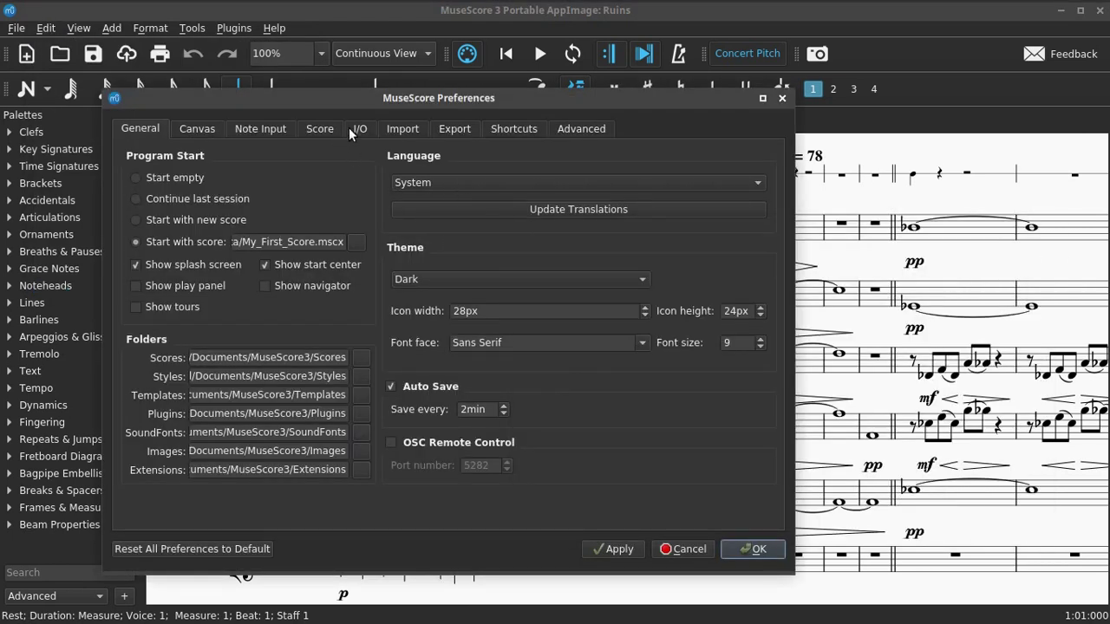
pyautogui.click(352, 130)
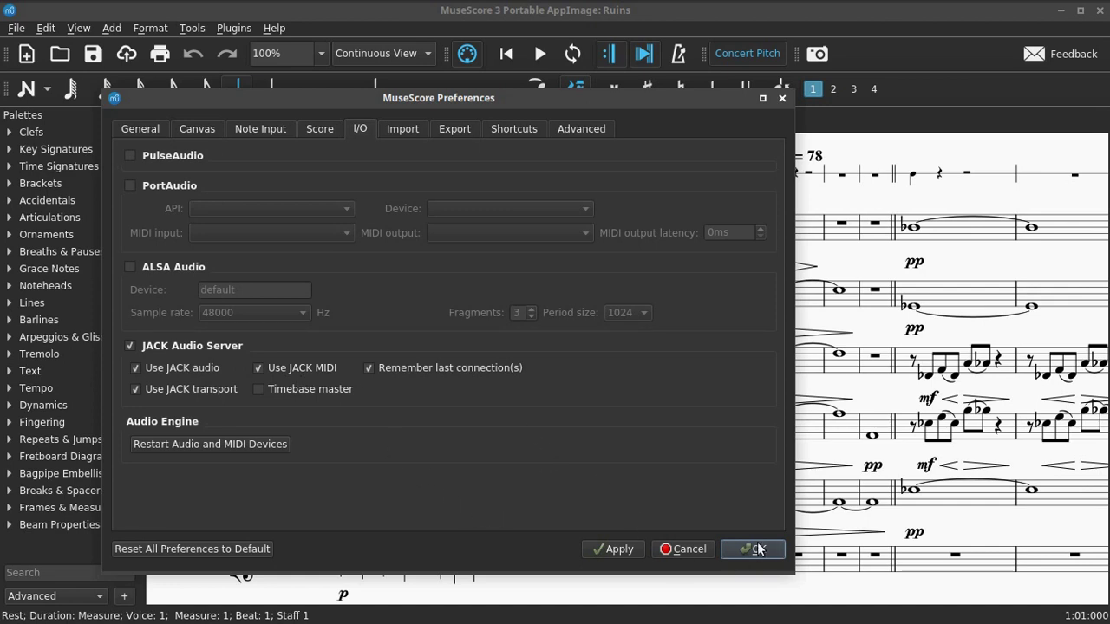
pyautogui.click(783, 98)
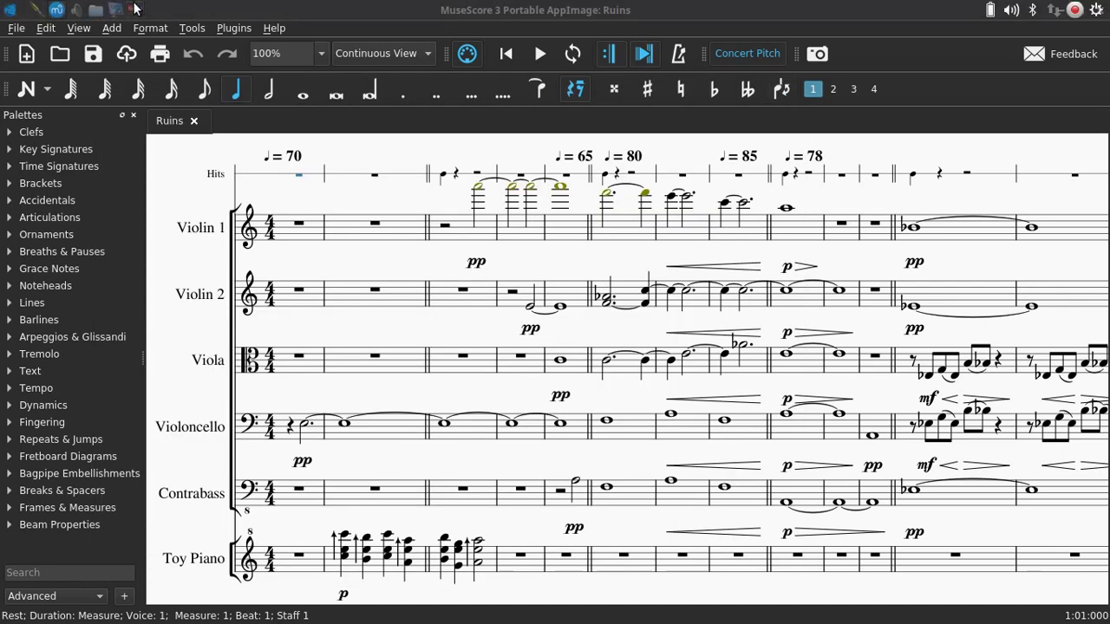
# Restore the xjadeo window and dock it, unmaximized, in the screen's upper-right corner over the score.
pyautogui.click(137, 9)
pyautogui.moveTo(803, 227); pyautogui.dragTo(902, 9)
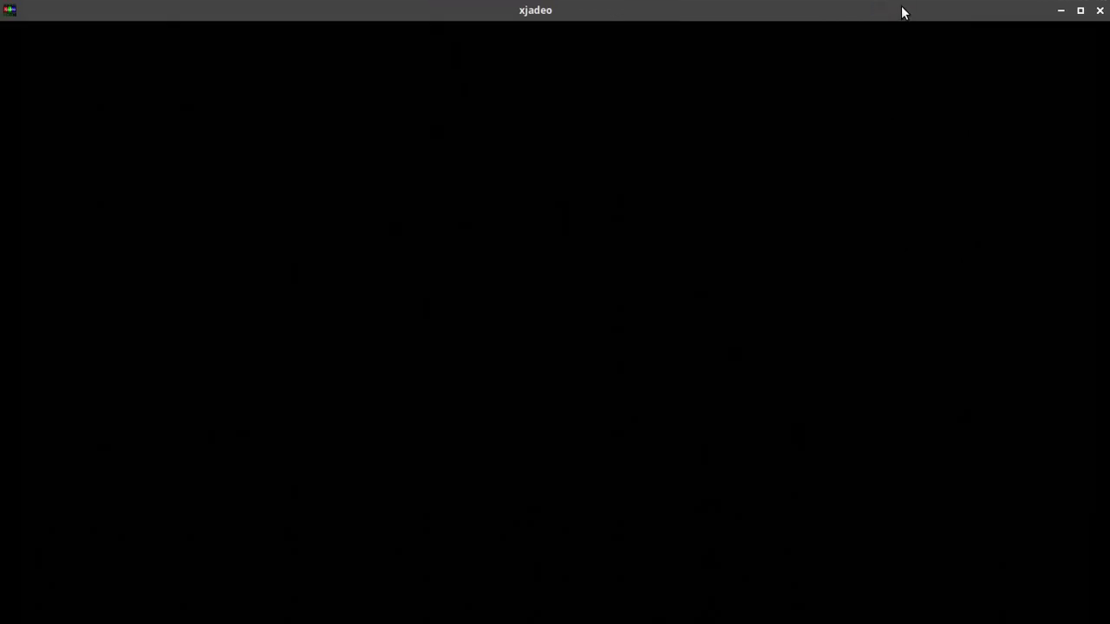
pyautogui.click(1076, 11)
pyautogui.moveTo(998, 21); pyautogui.dragTo(997, 17)
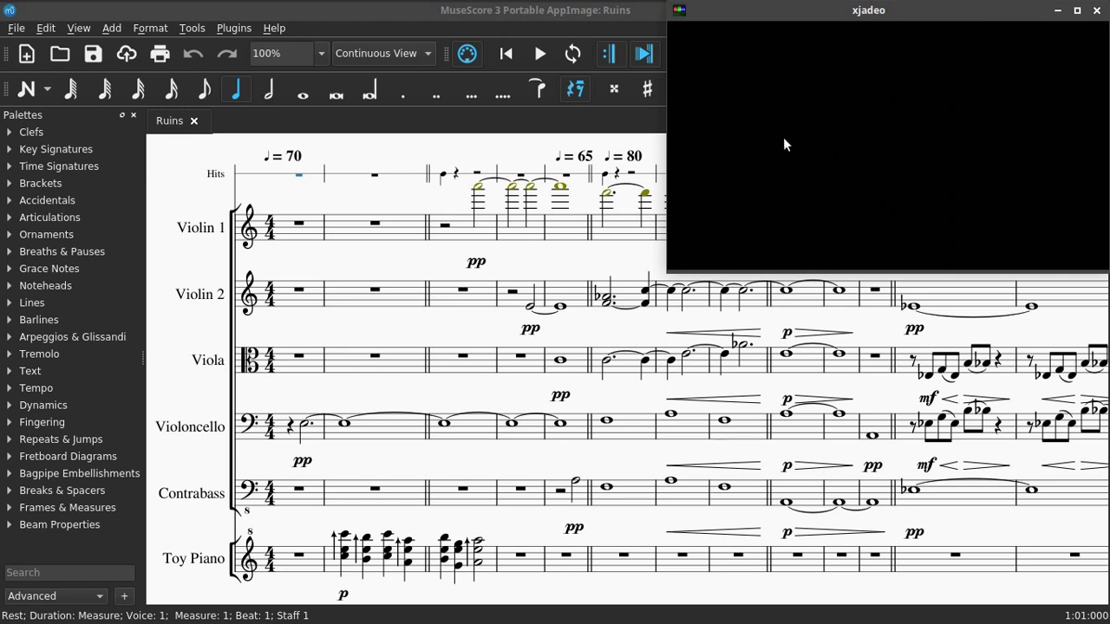
# Play the whole score together with the synced video, stop playback, and rewind to the beginning.
pyautogui.click(542, 52)
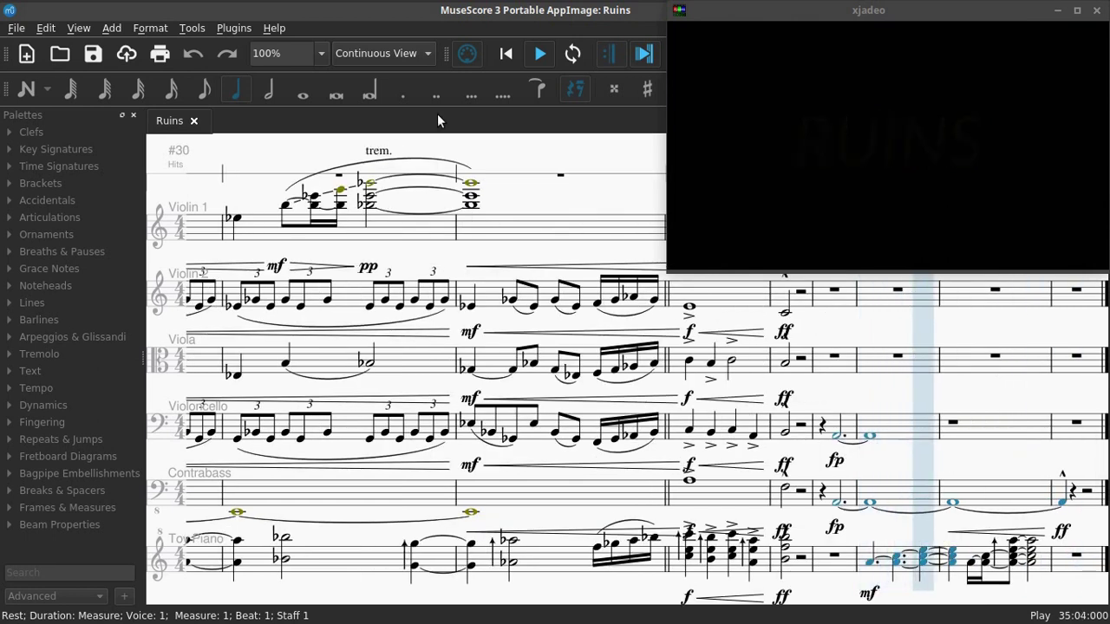
pyautogui.click(539, 57)
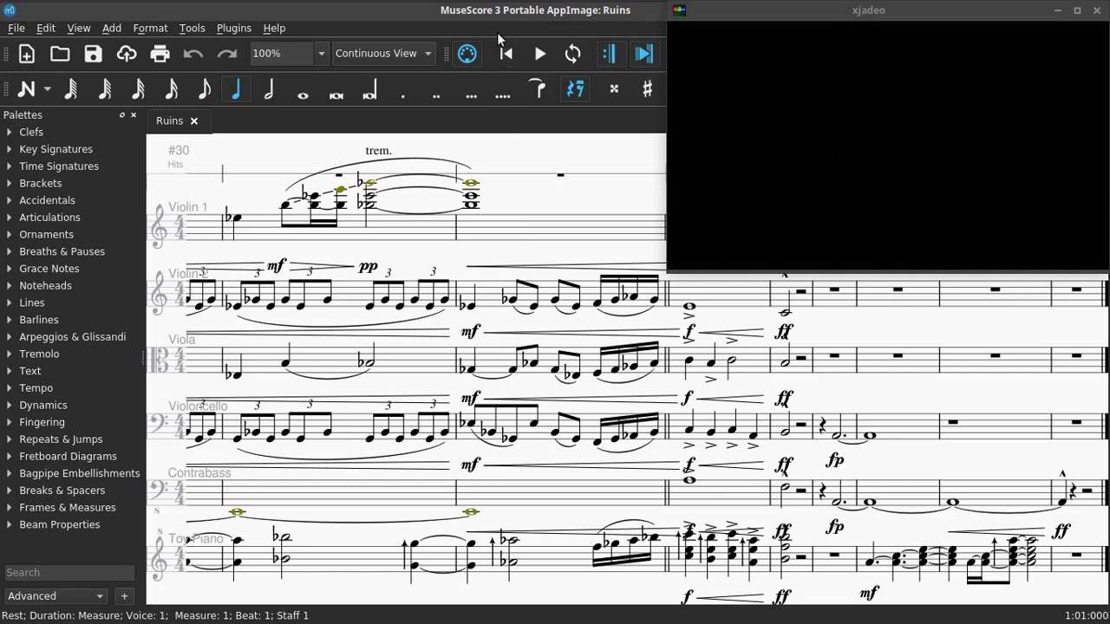
pyautogui.click(506, 54)
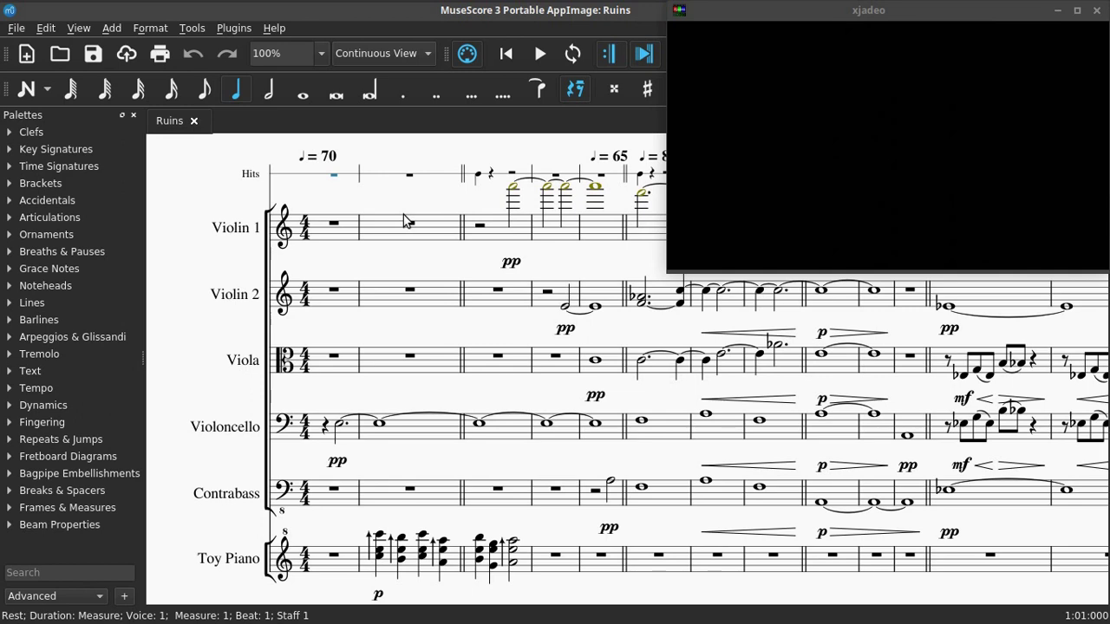
# Uncover measure 10 by moving the video window, select its Violin 1 rest, and briefly play score and video from there.
pyautogui.moveTo(901, 19); pyautogui.dragTo(837, 45)
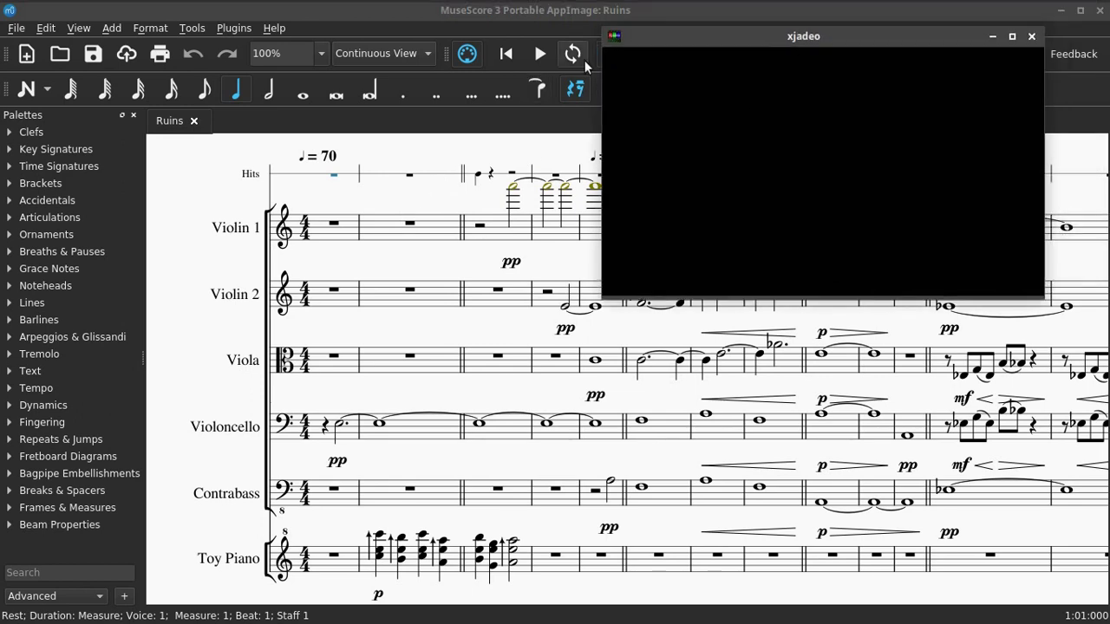
pyautogui.click(874, 225)
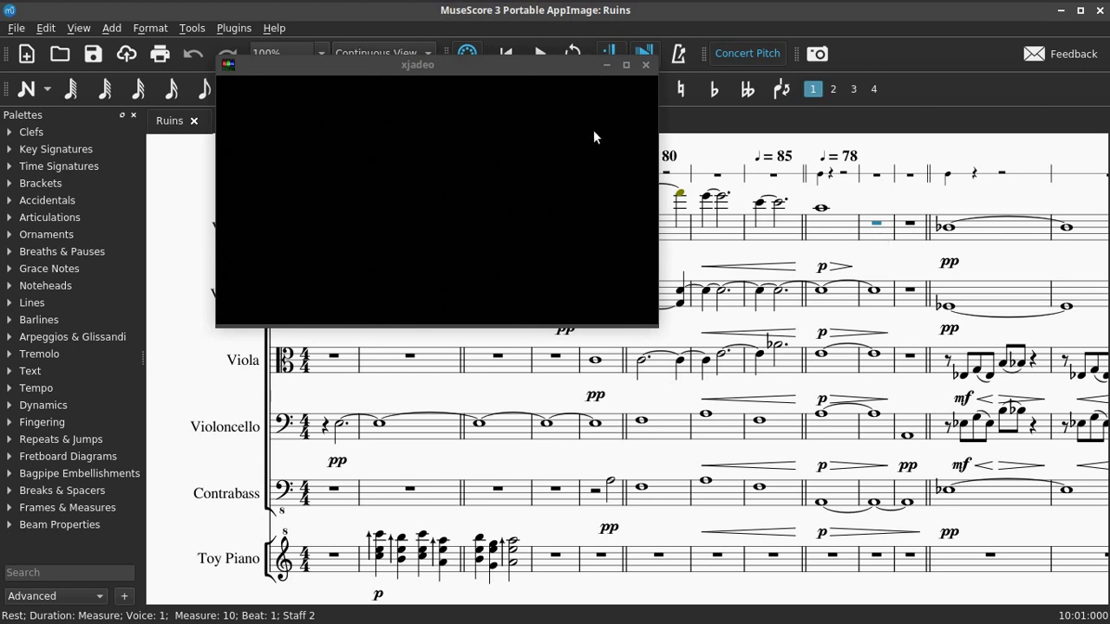
pyautogui.moveTo(575, 73); pyautogui.dragTo(568, 115)
pyautogui.click(540, 53)
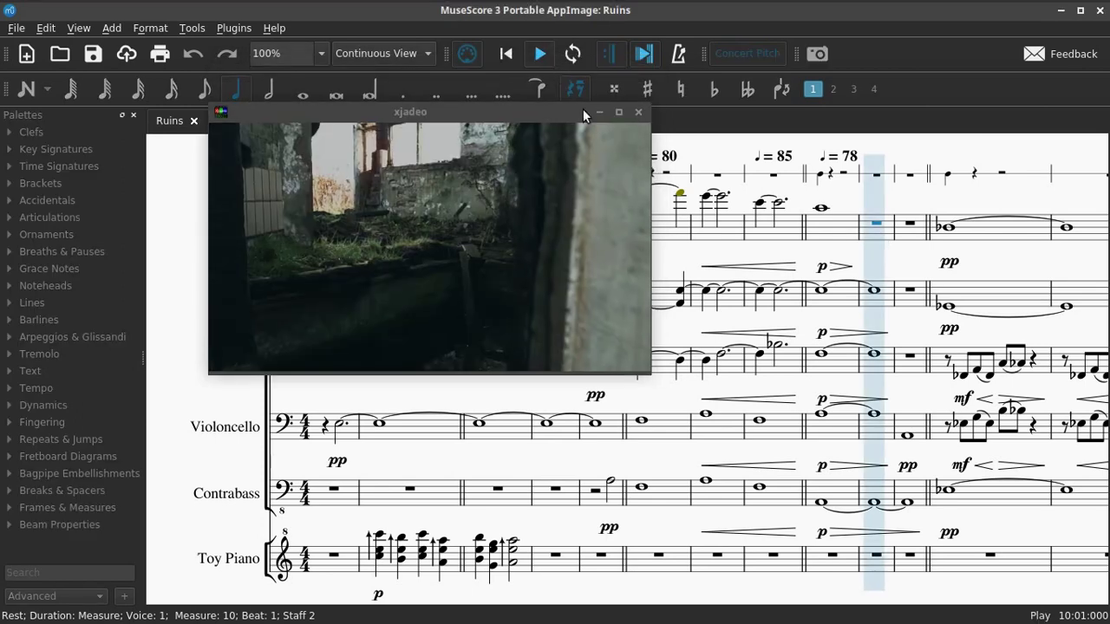
pyautogui.press('space')
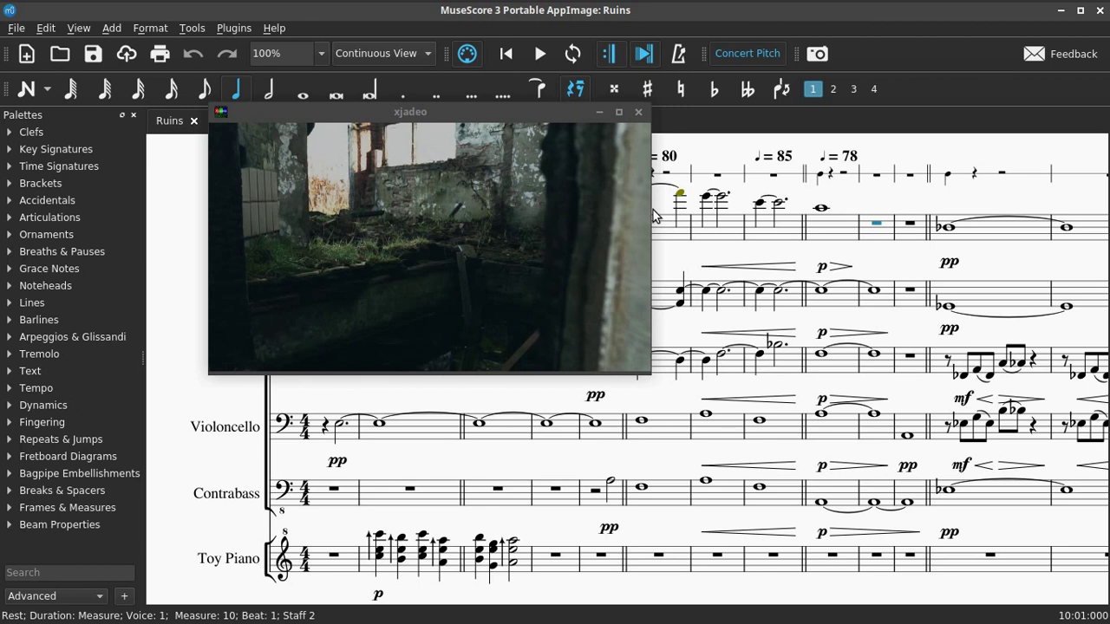
# Reposition the video window over the middle of the score and return the score and video to the first measure.
pyautogui.moveTo(531, 122); pyautogui.dragTo(729, 205)
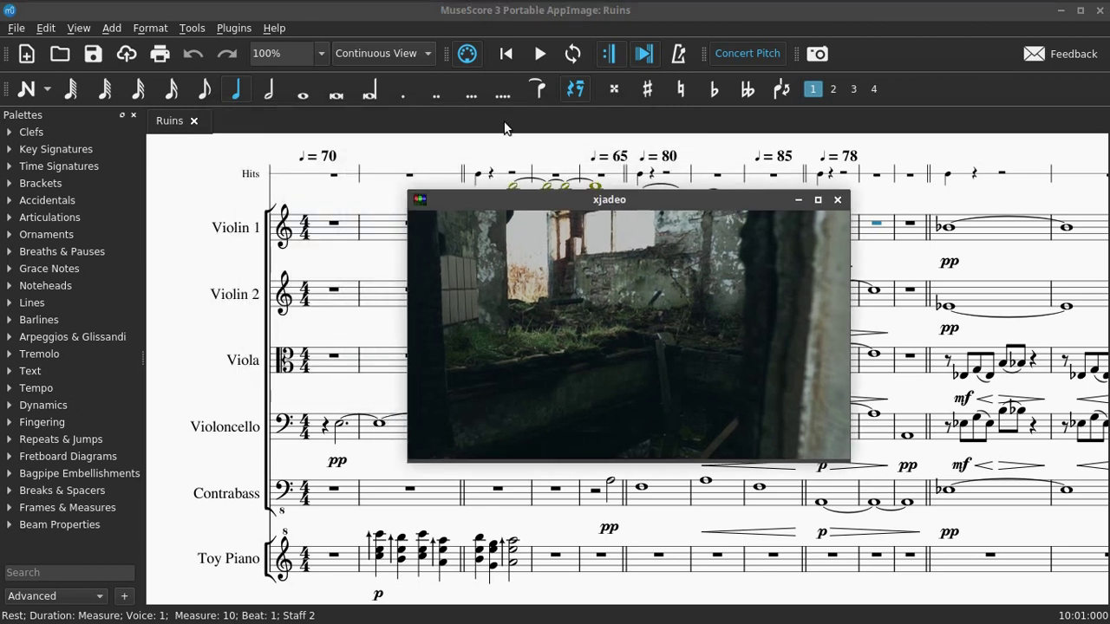
pyautogui.moveTo(555, 202); pyautogui.dragTo(629, 246)
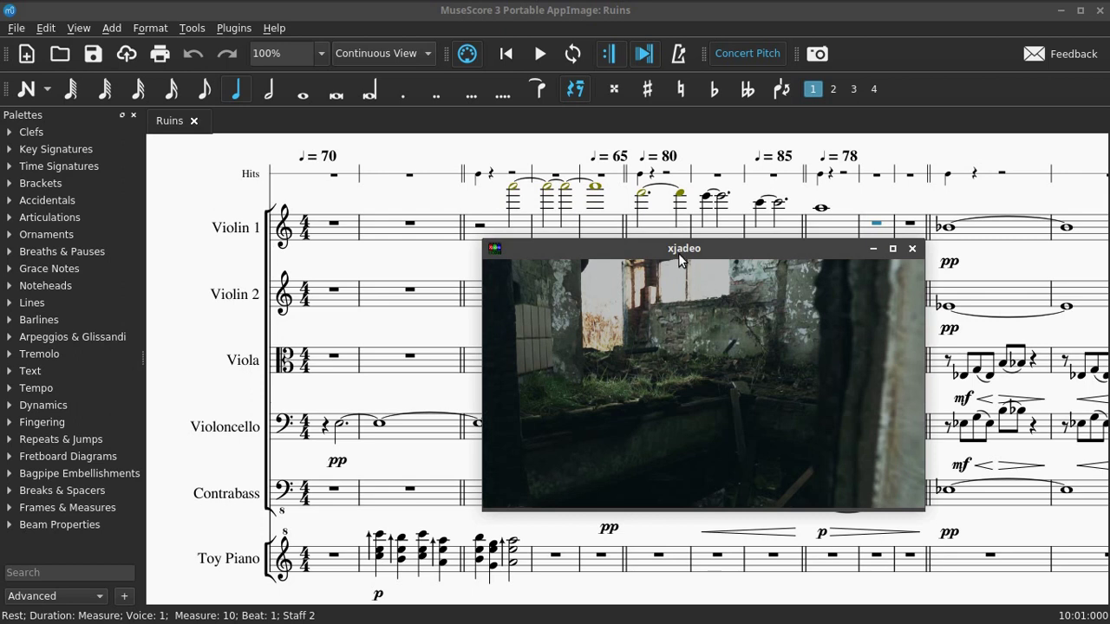
pyautogui.moveTo(680, 255); pyautogui.dragTo(699, 243)
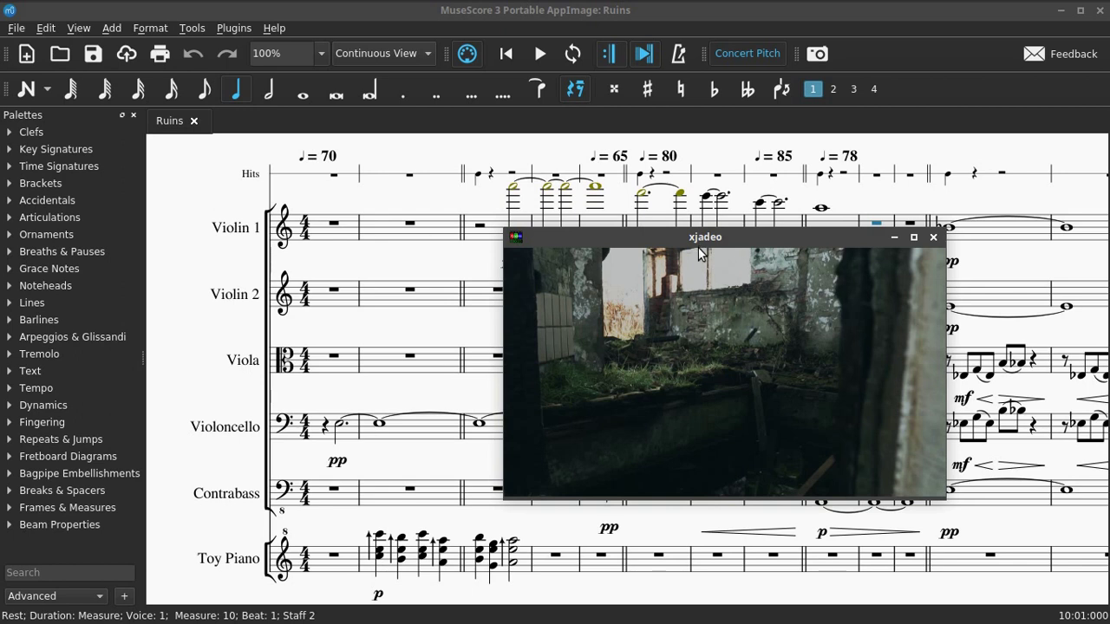
pyautogui.moveTo(700, 249); pyautogui.dragTo(626, 231)
pyautogui.hotkey('ctrl', 'Home')
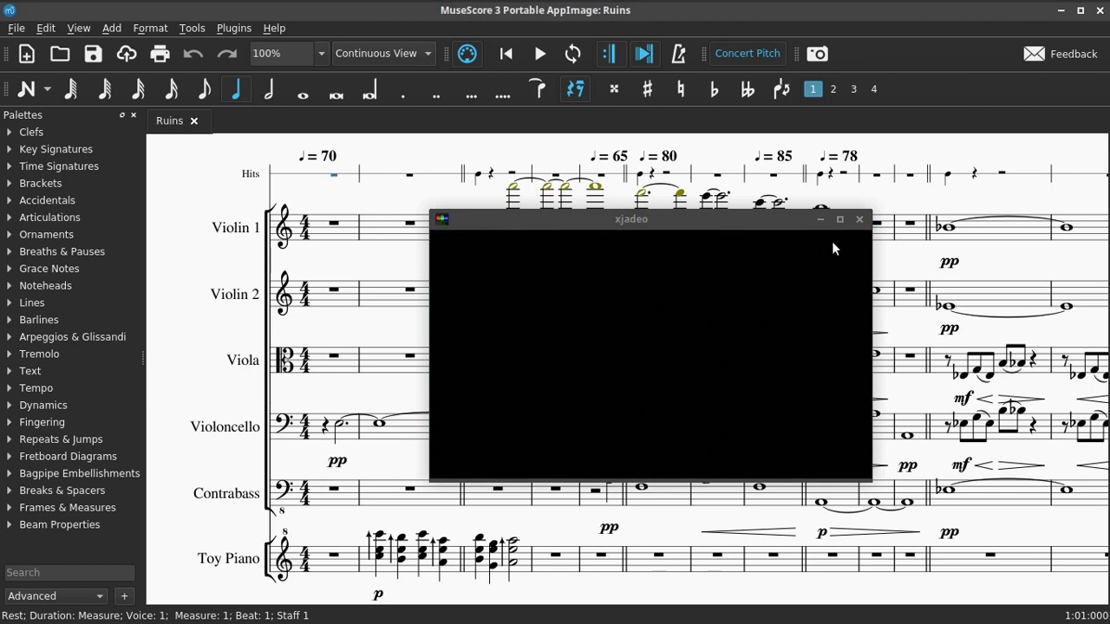
# Look through xjadeo's display options for window size and staying on top, and shift the window up slightly.
pyautogui.rightClick(496, 383)
pyautogui.moveTo(522, 439)
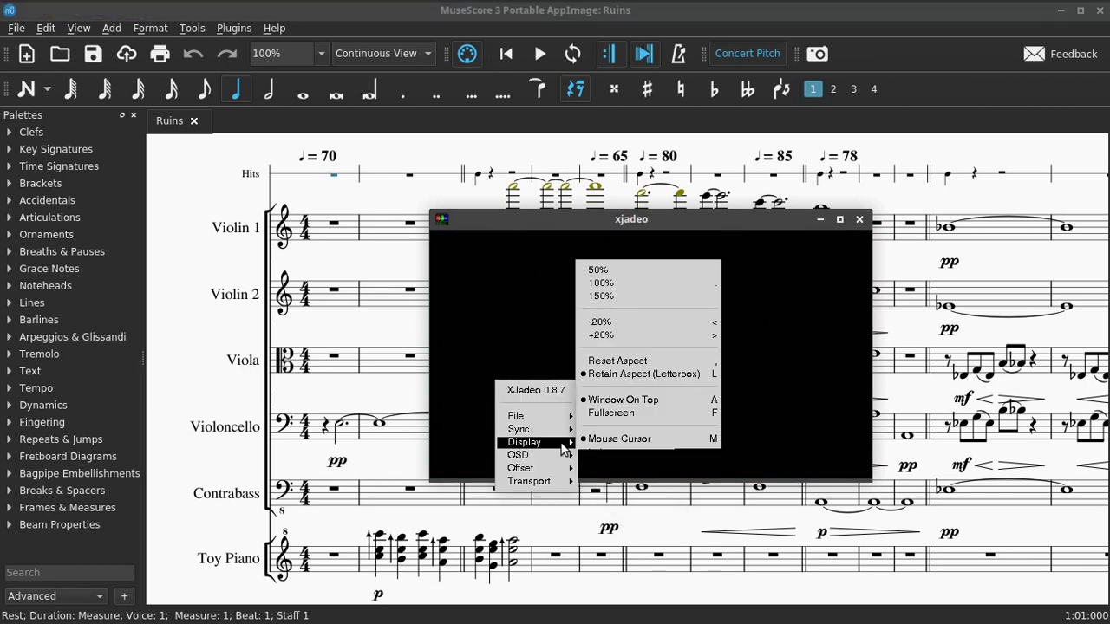
pyautogui.click(634, 224)
pyautogui.moveTo(633, 224); pyautogui.dragTo(660, 172)
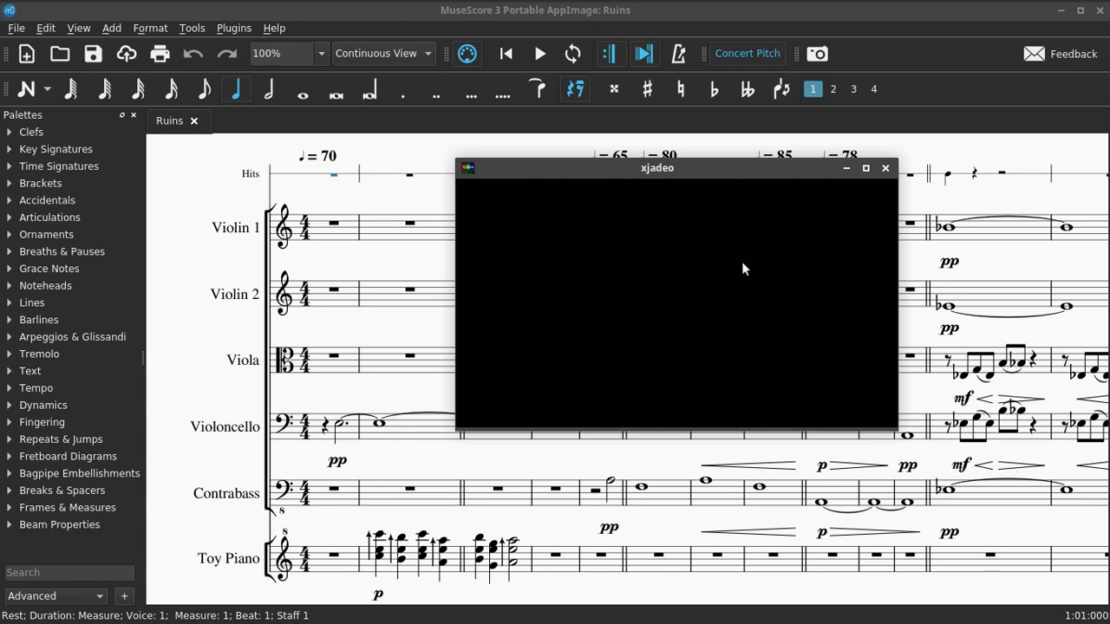
# Shrink the xjadeo window to a small preview, park it in the screen's upper-right corner, and enlarge it slightly.
pyautogui.scroll(-8, 742, 267)
pyautogui.moveTo(504, 179); pyautogui.dragTo(985, 35)
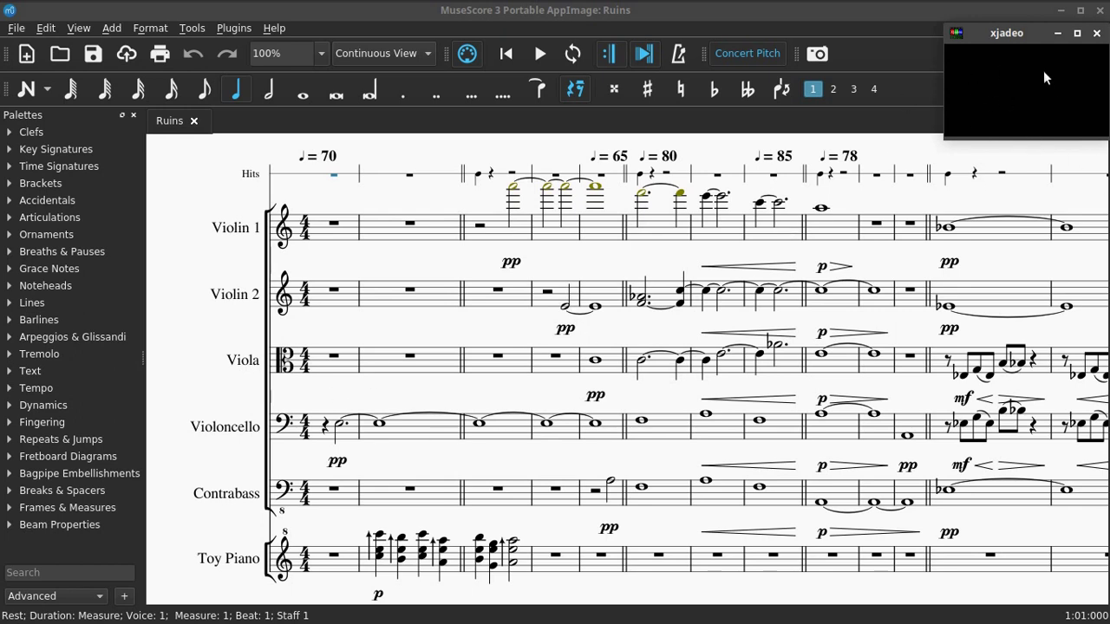
pyautogui.moveTo(1012, 42); pyautogui.dragTo(1006, 24)
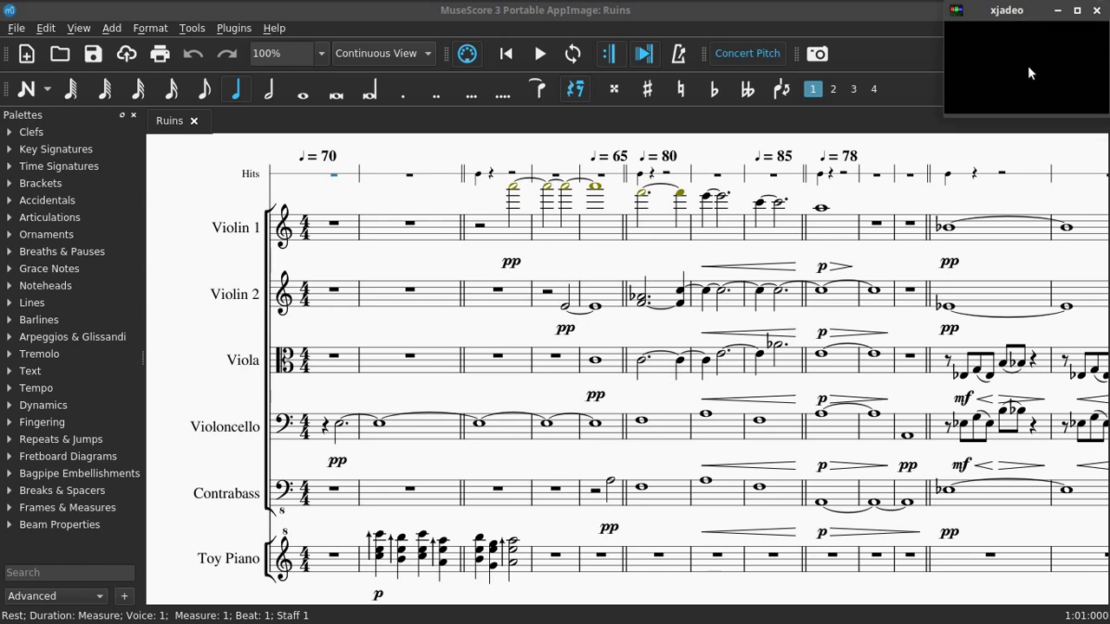
pyautogui.scroll(1, 1025, 73)
pyautogui.scroll(1, 1026, 73)
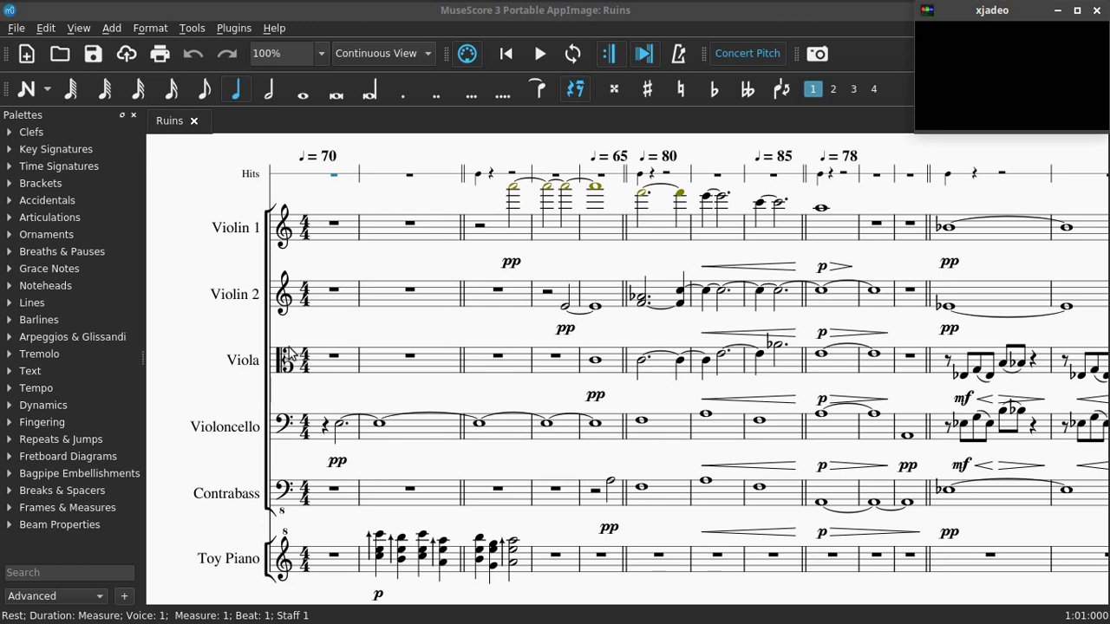
# Play the score and video together from the first measure, and stop playback after the opening passage.
pyautogui.moveTo(364, 264); pyautogui.dragTo(317, 267)
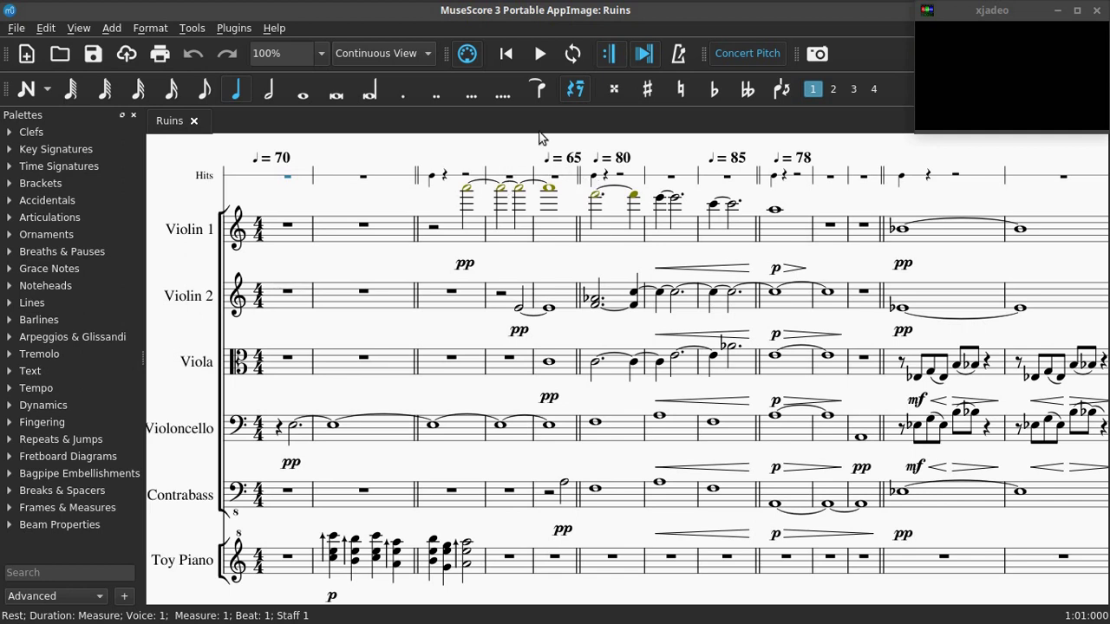
pyautogui.click(539, 54)
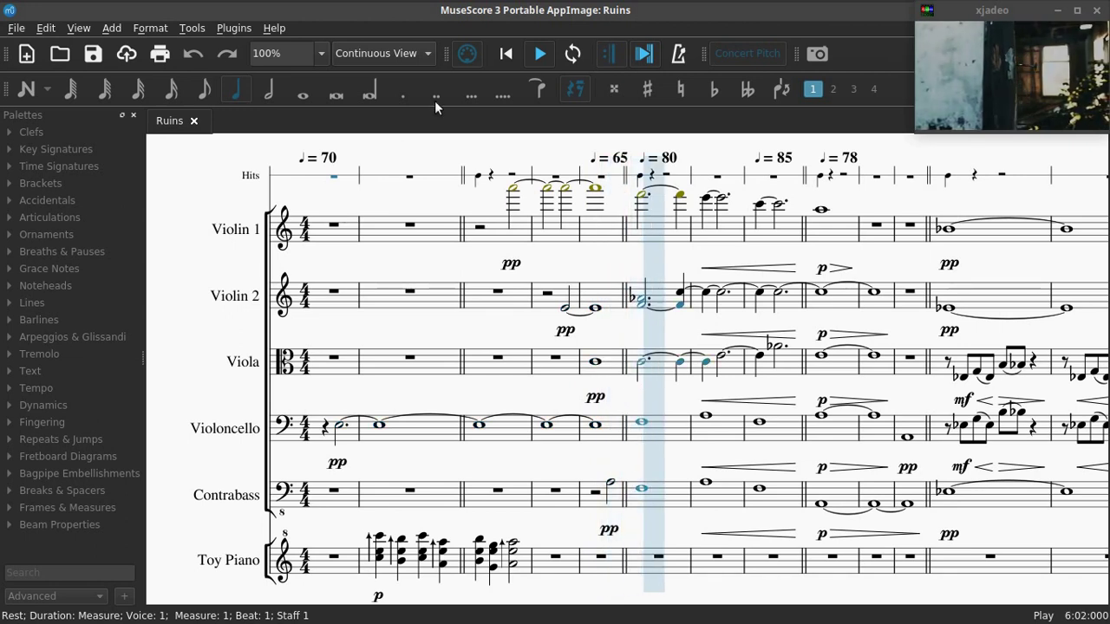
pyautogui.click(542, 59)
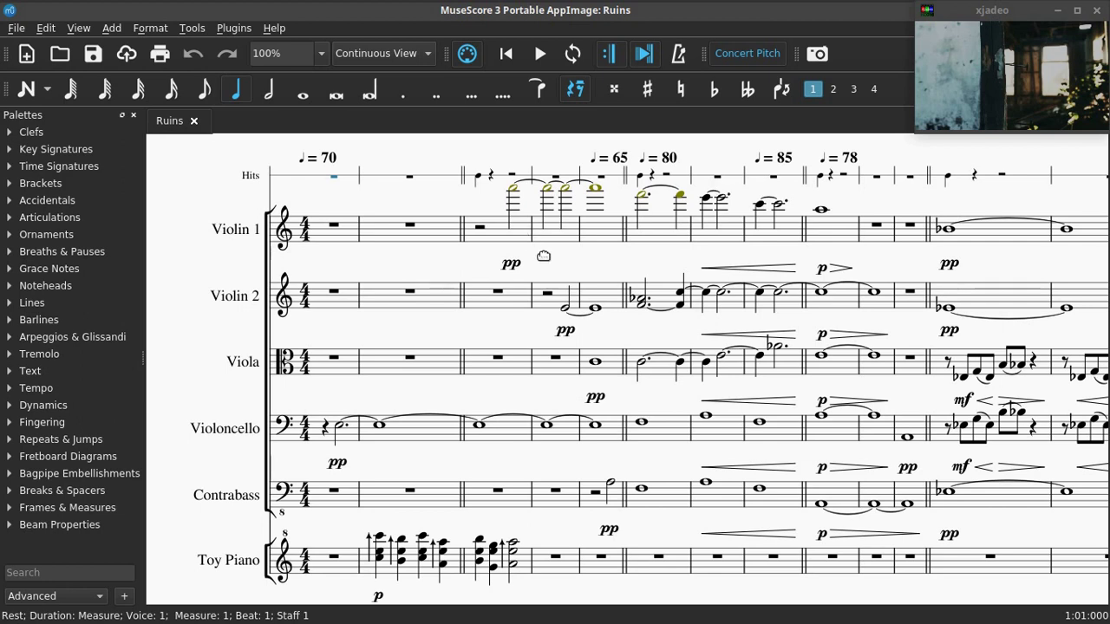
# Look through the whole score from the opening to the final barline and back to the early measures.
pyautogui.hscroll(10, 532, 246)
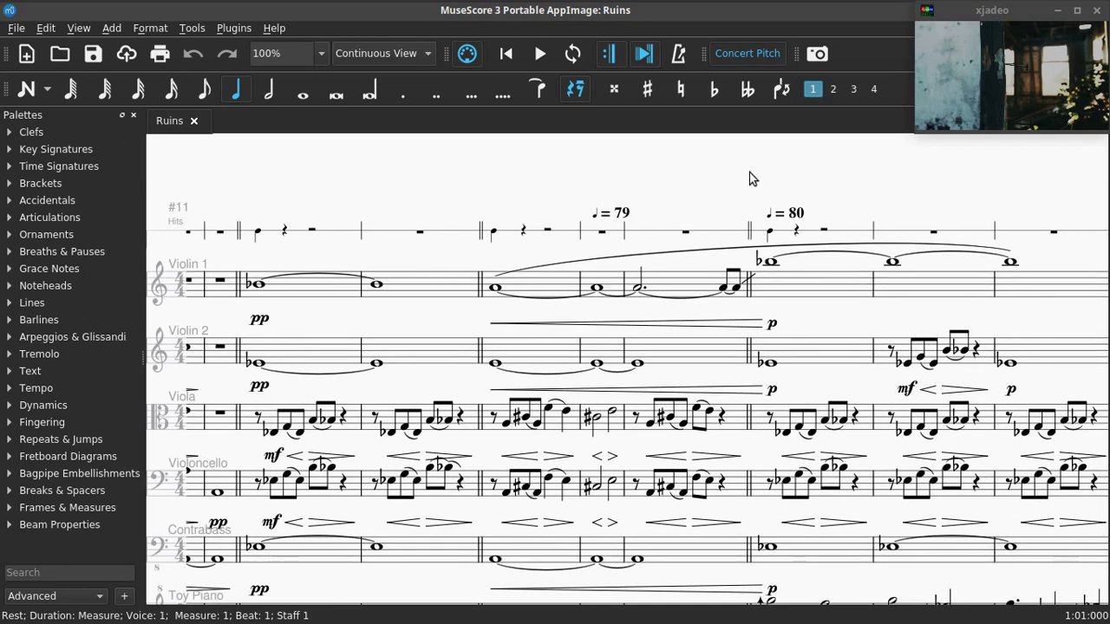
pyautogui.hscroll(8, 359, 203)
pyautogui.hscroll(12, 370, 196)
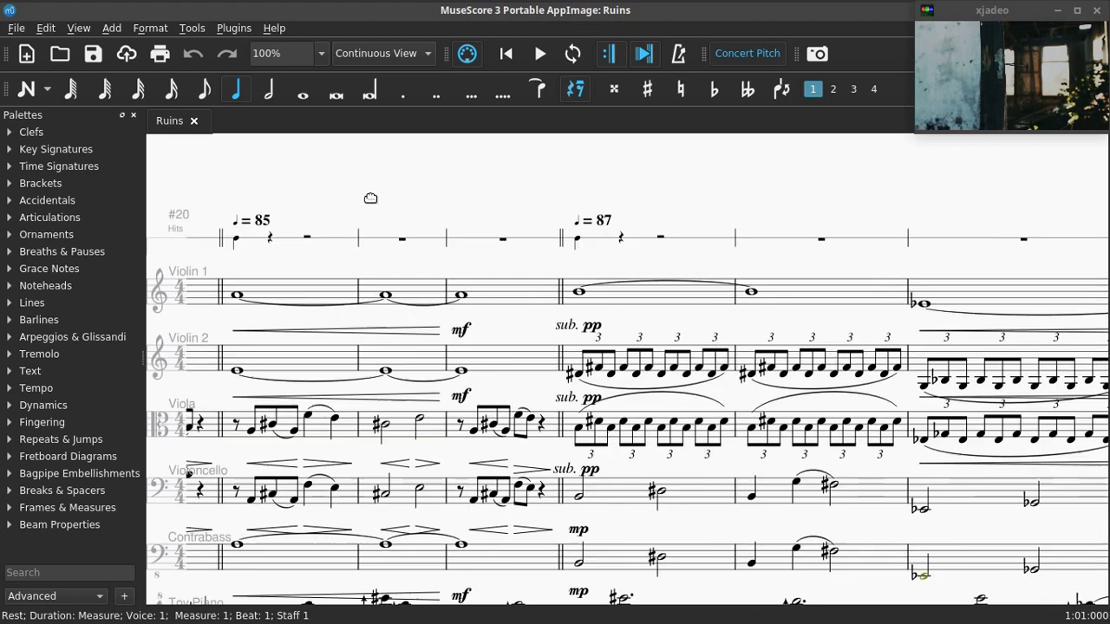
pyautogui.hscroll(12, 502, 184)
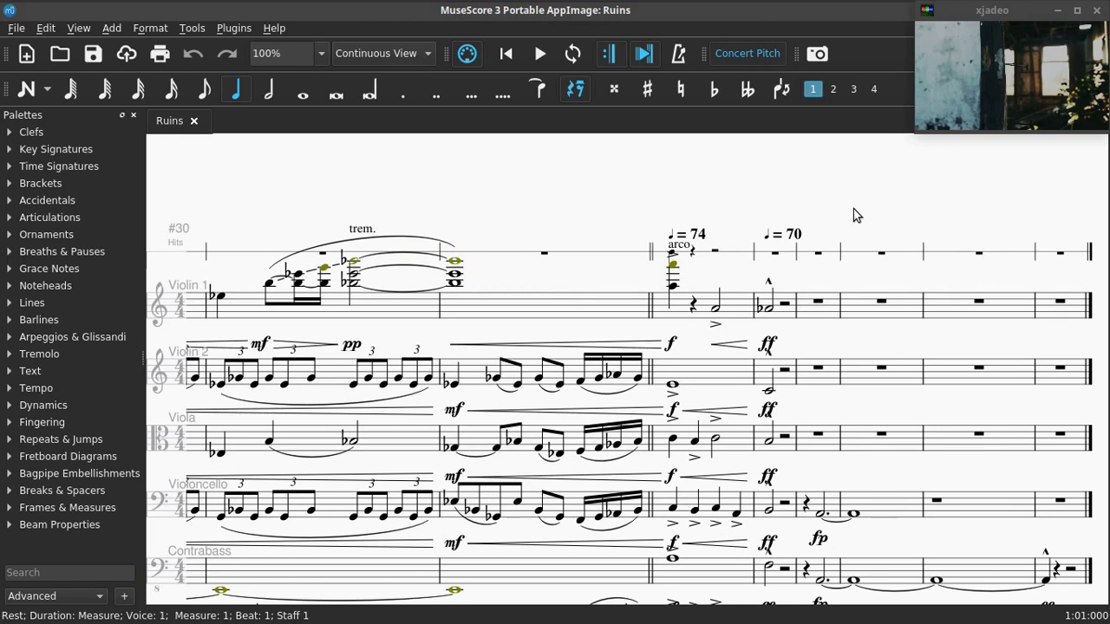
pyautogui.hscroll(3, 824, 208)
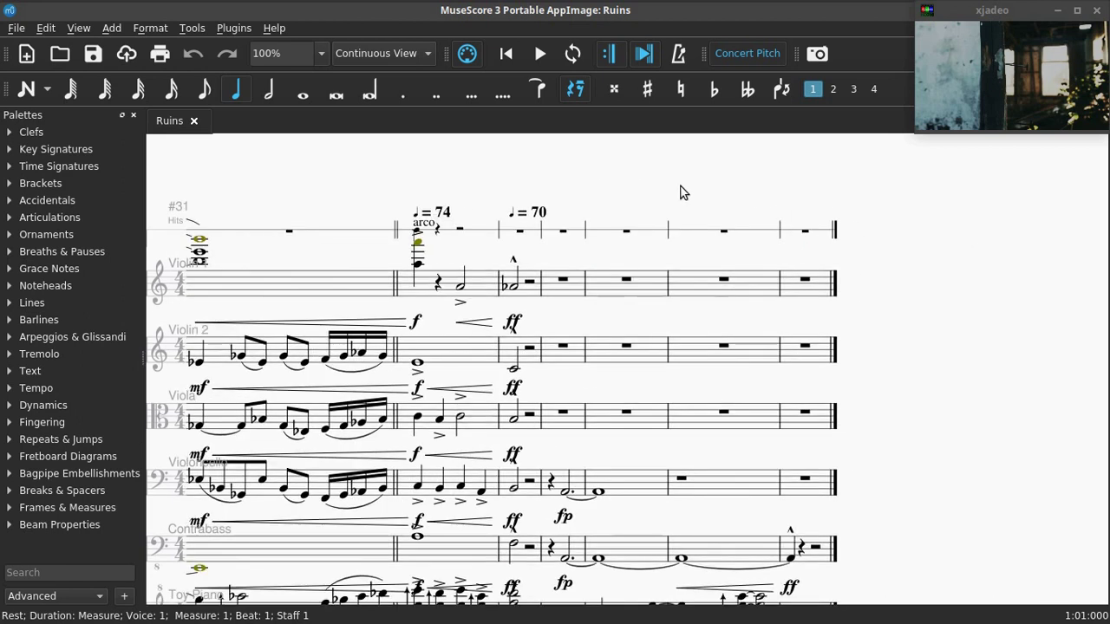
pyautogui.hscroll(-6, 561, 186)
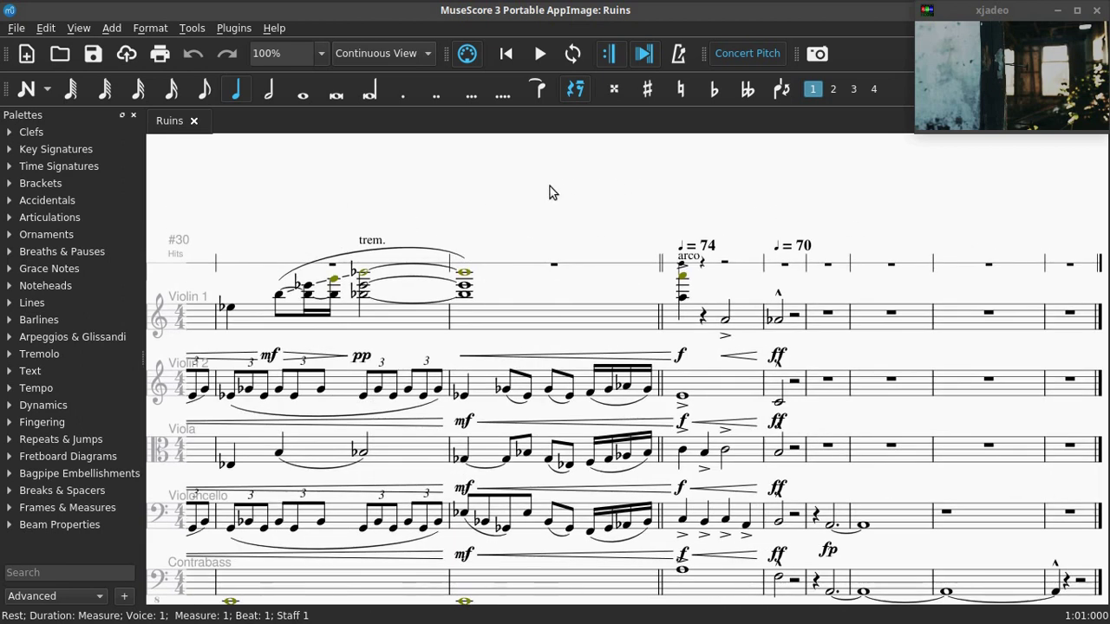
pyautogui.hscroll(-10, 433, 165)
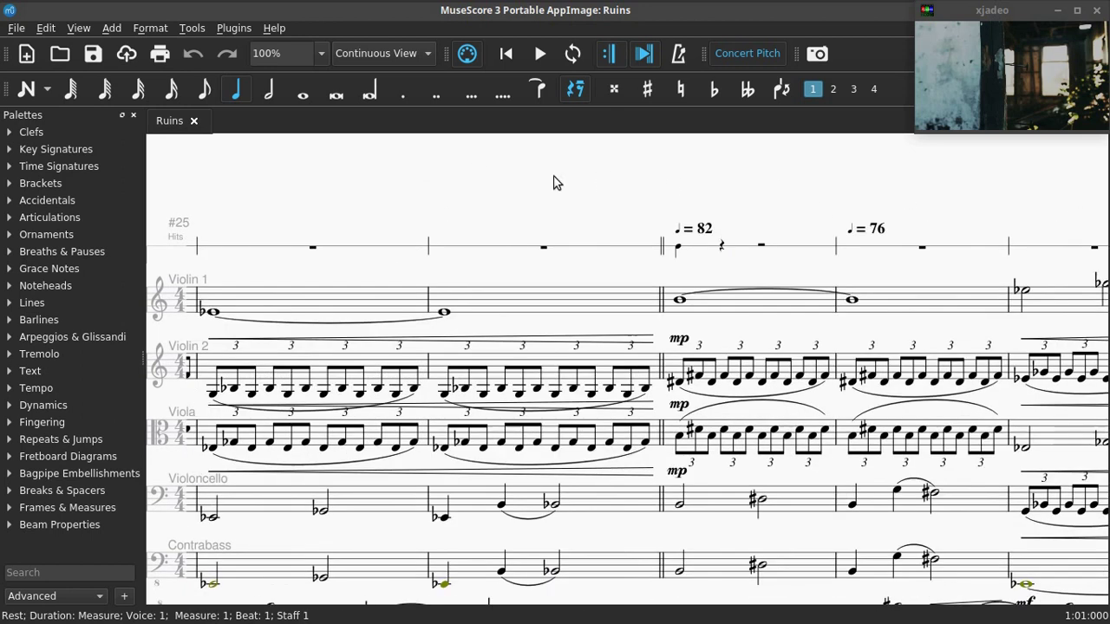
pyautogui.hscroll(-10, 653, 206)
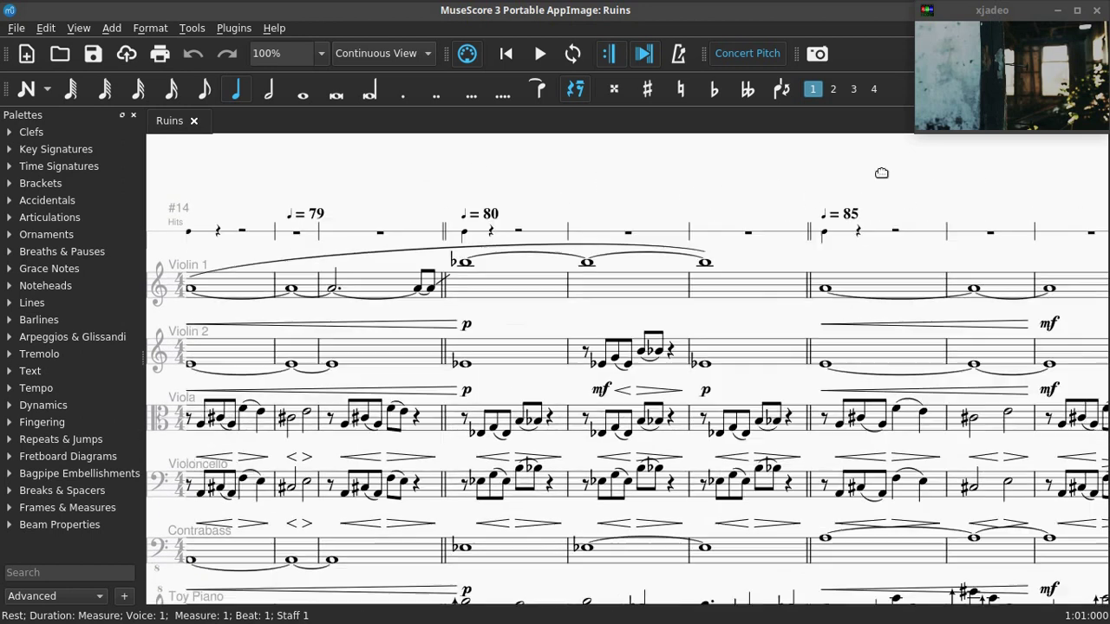
pyautogui.hscroll(-10, 669, 190)
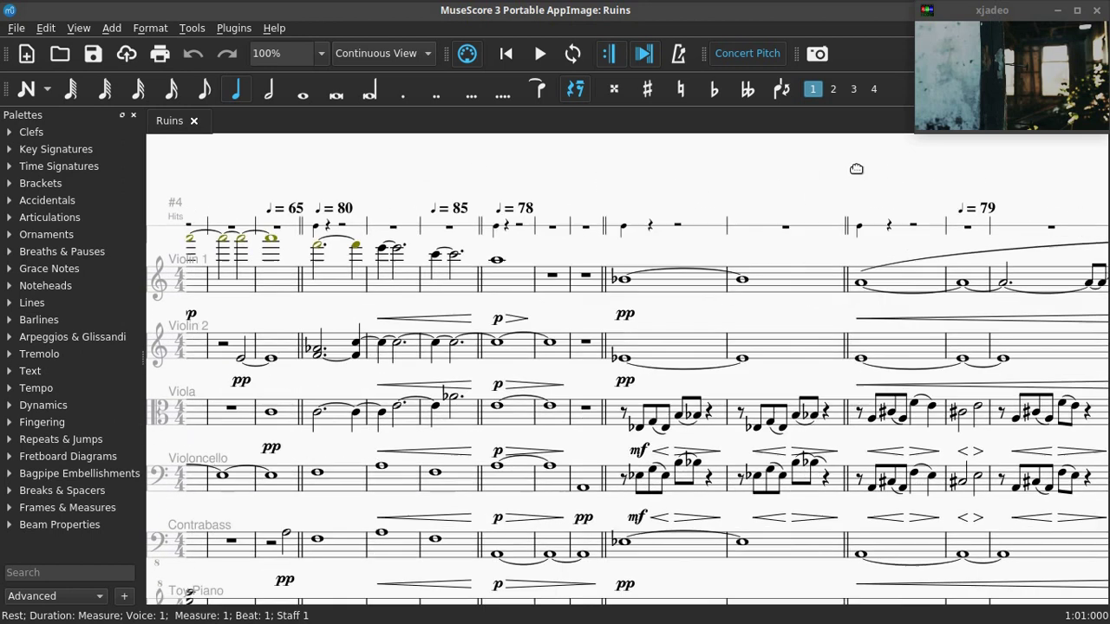
pyautogui.hscroll(-8, 678, 189)
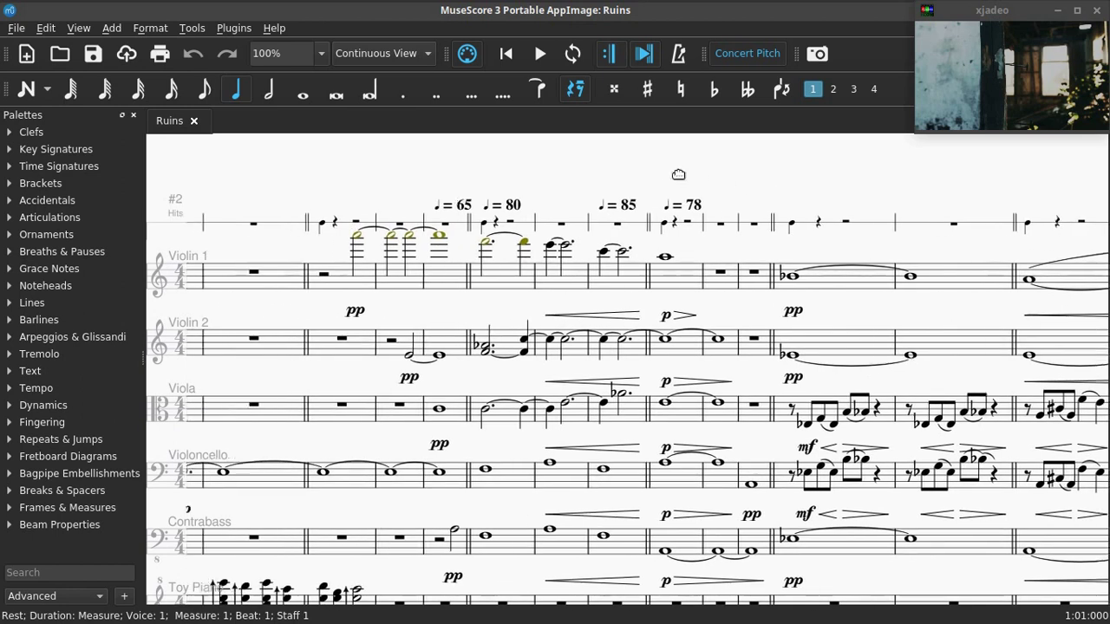
# Examine the tempo changes and the Hits staff from the early measures up to the tempo 87 section.
pyautogui.moveTo(869, 191); pyautogui.dragTo(433, 176)
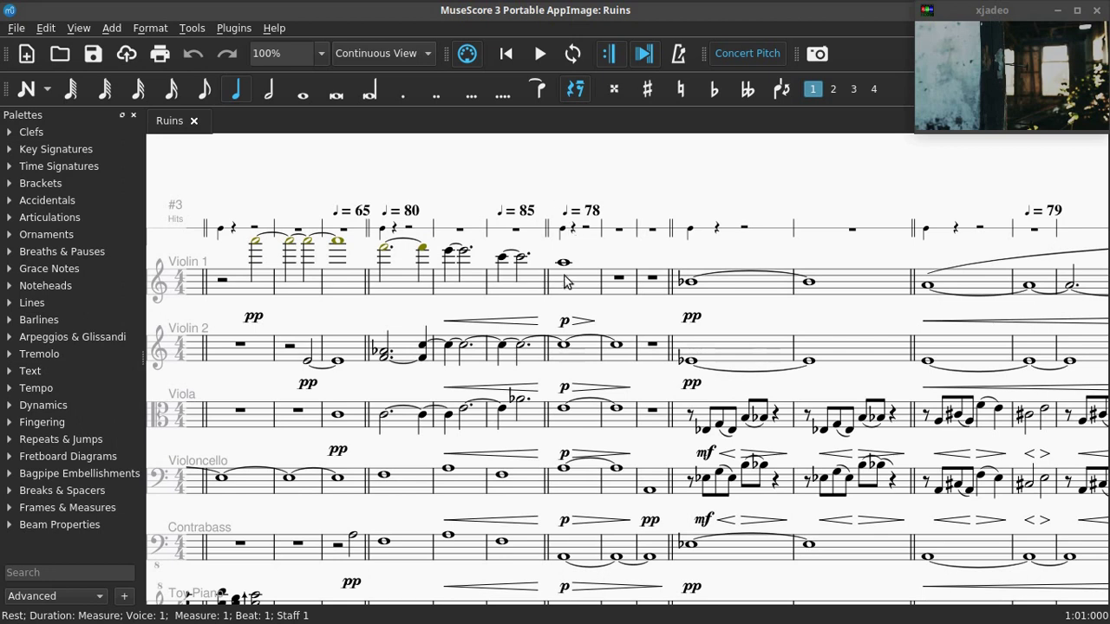
pyautogui.moveTo(813, 178); pyautogui.dragTo(591, 184)
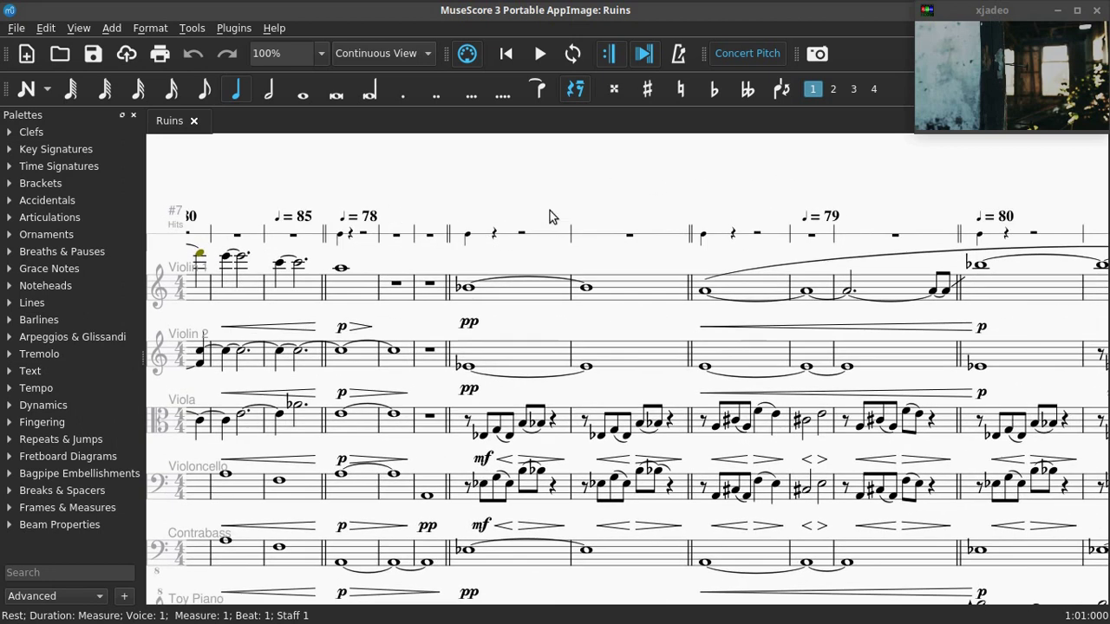
pyautogui.moveTo(789, 176); pyautogui.dragTo(555, 178)
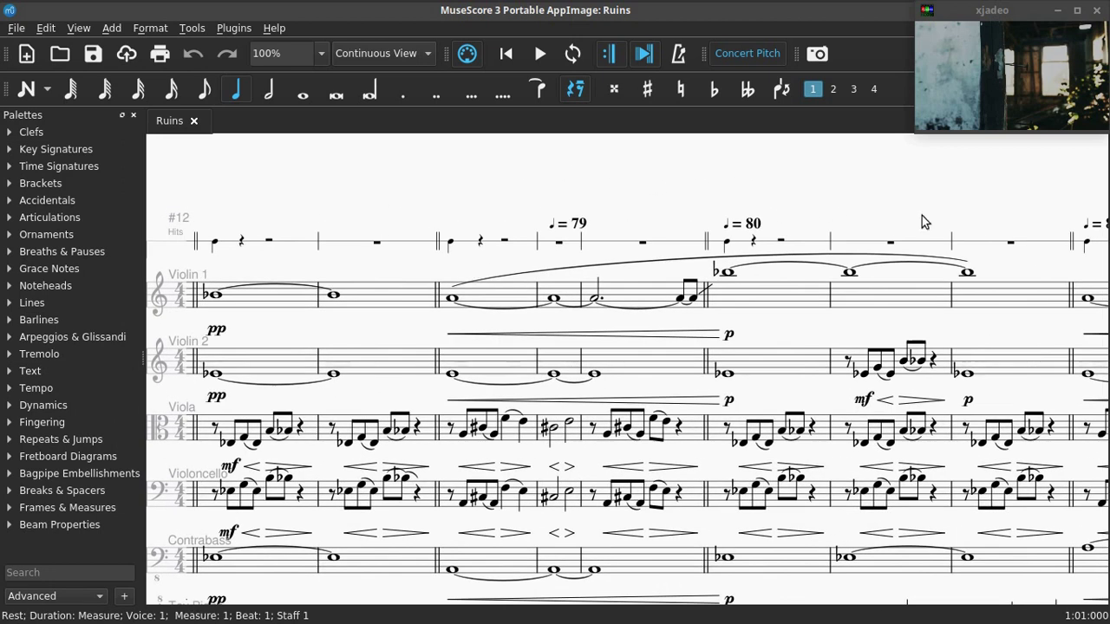
pyautogui.moveTo(922, 218); pyautogui.dragTo(523, 232)
pyautogui.moveTo(842, 280); pyautogui.dragTo(539, 293)
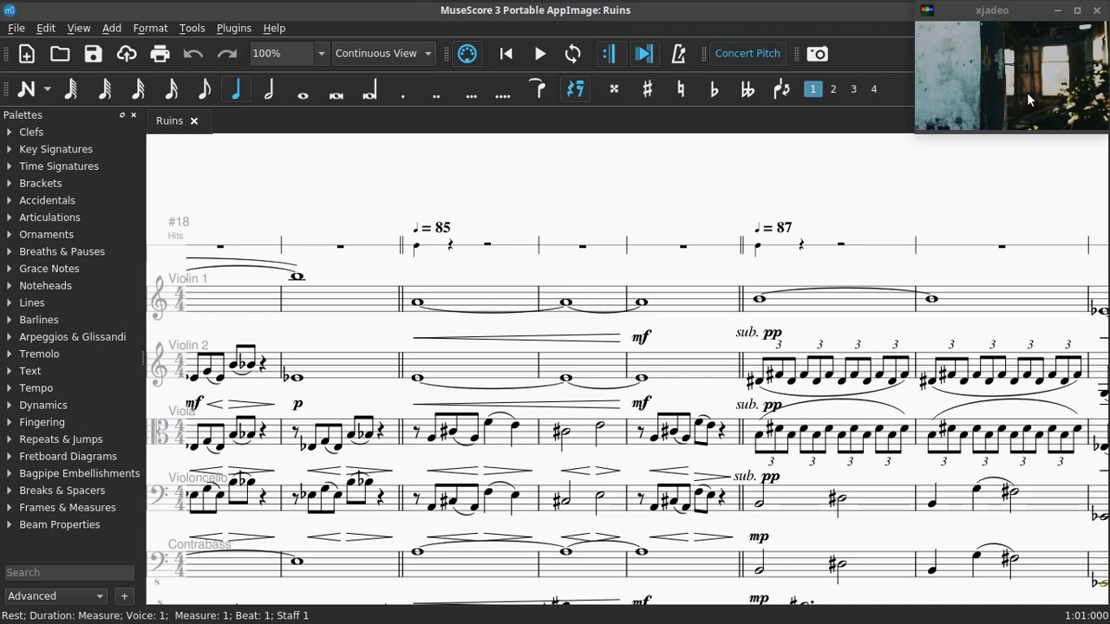
# Select the Hits staff's rest in measure 21 and look through the text types that can be added there.
pyautogui.hscroll(-2, 619, 176)
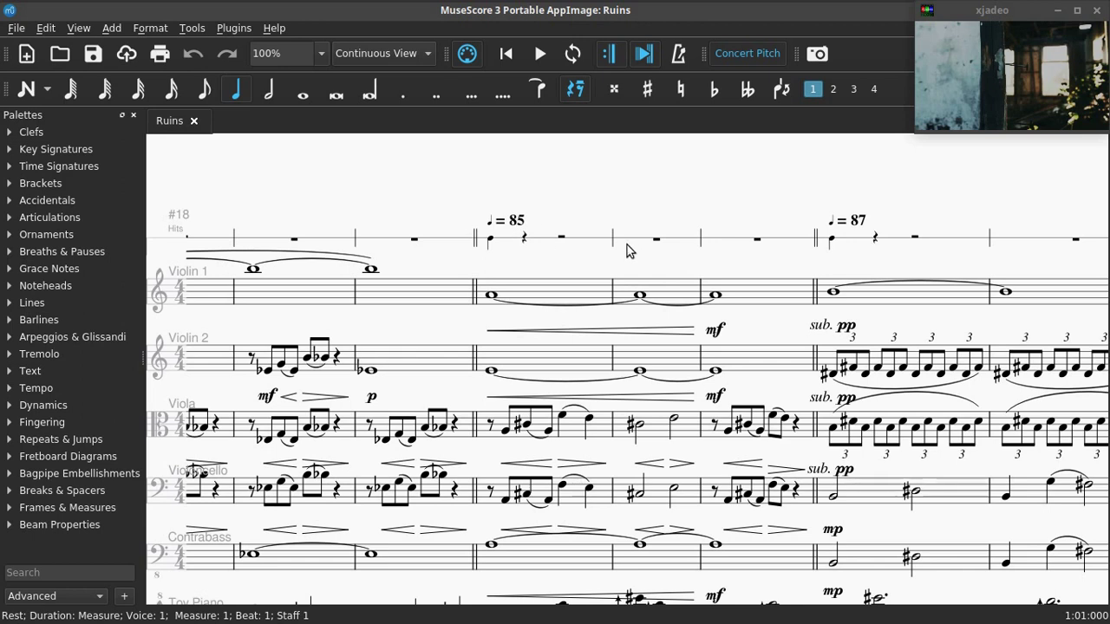
pyautogui.click(656, 247)
pyautogui.rightClick(656, 247)
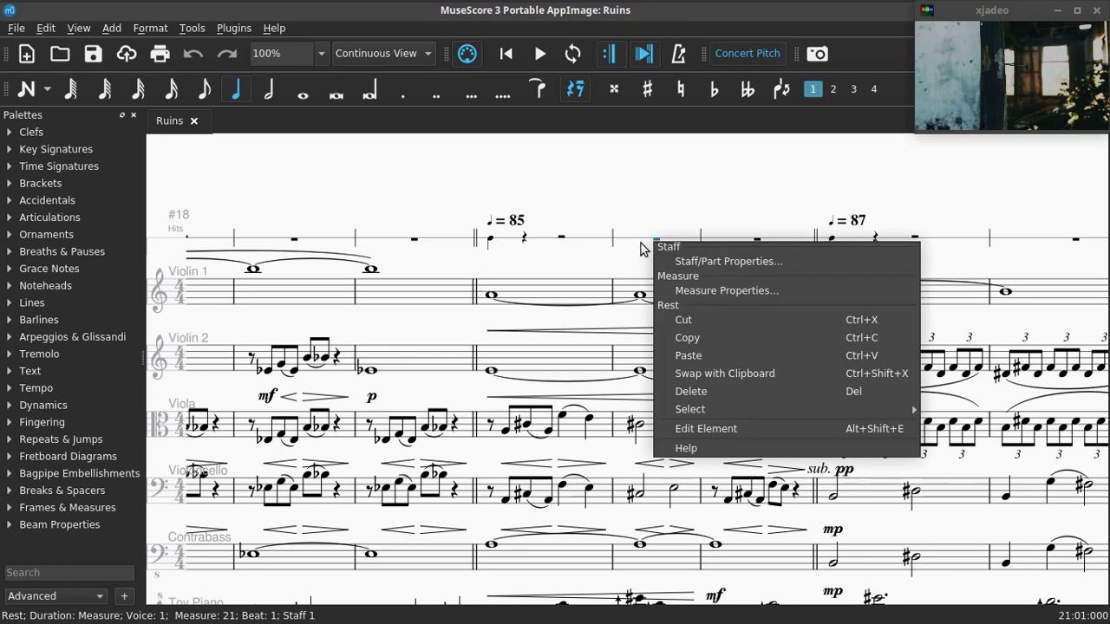
pyautogui.click(629, 251)
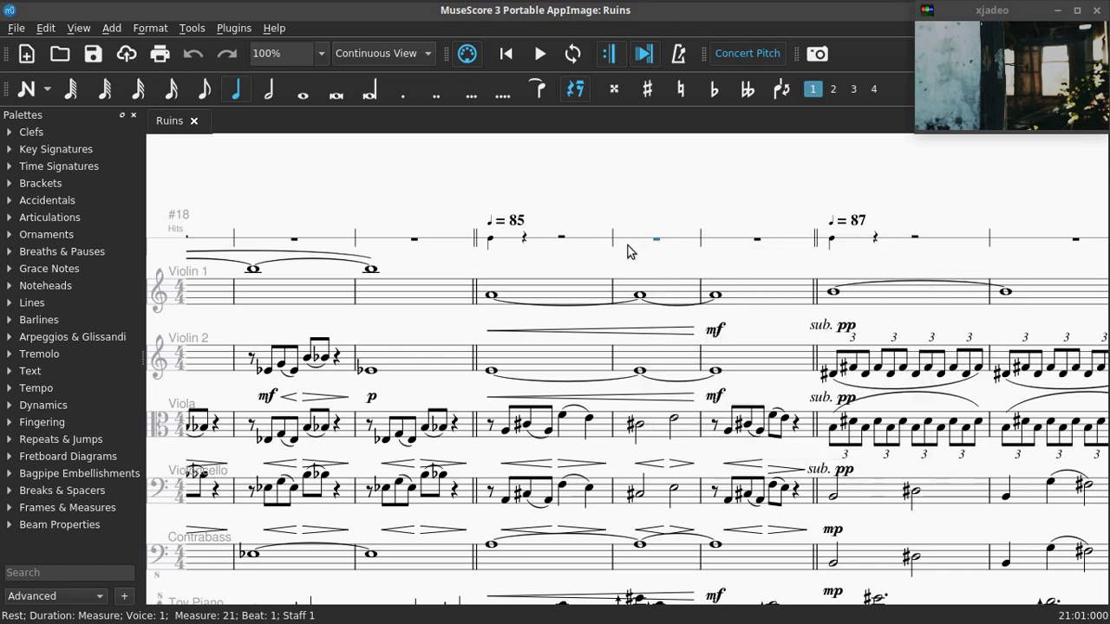
pyautogui.click(101, 32)
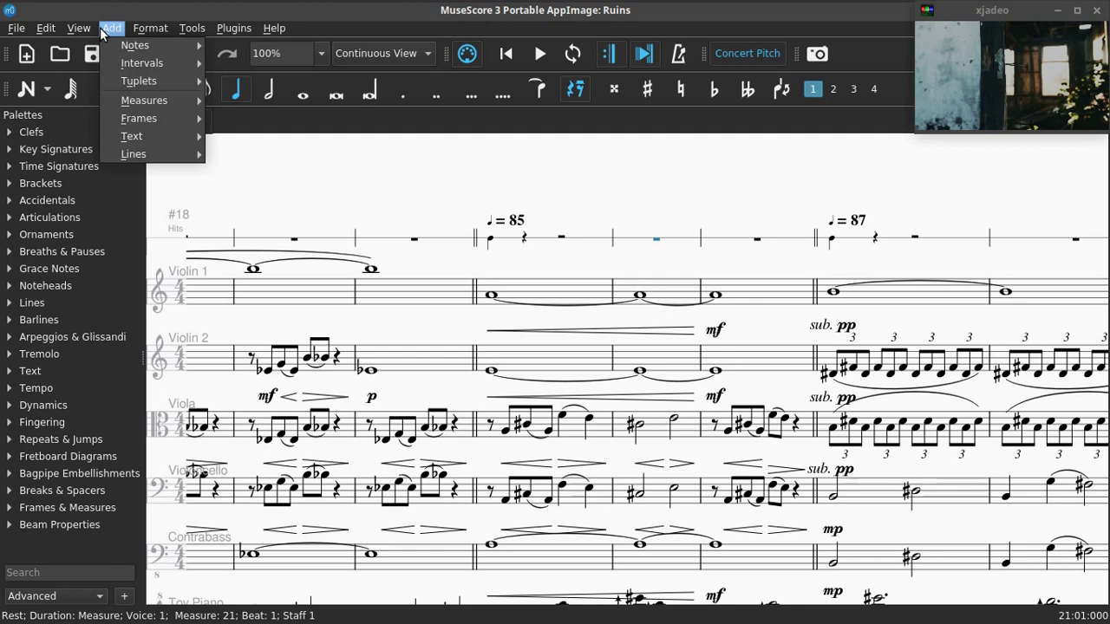
pyautogui.moveTo(163, 144)
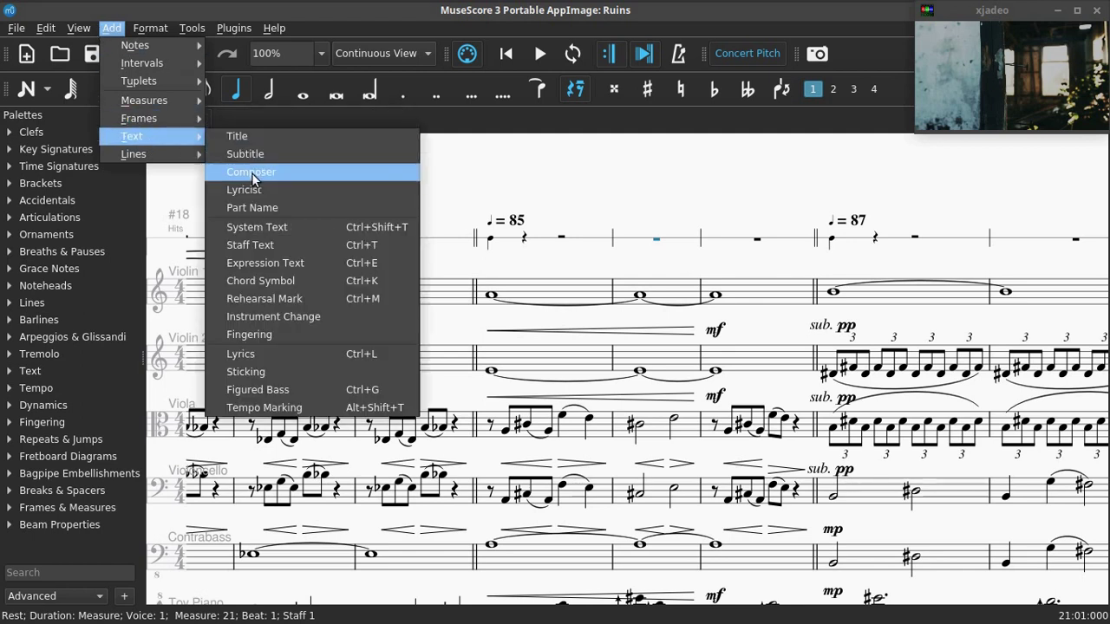
pyautogui.click(716, 204)
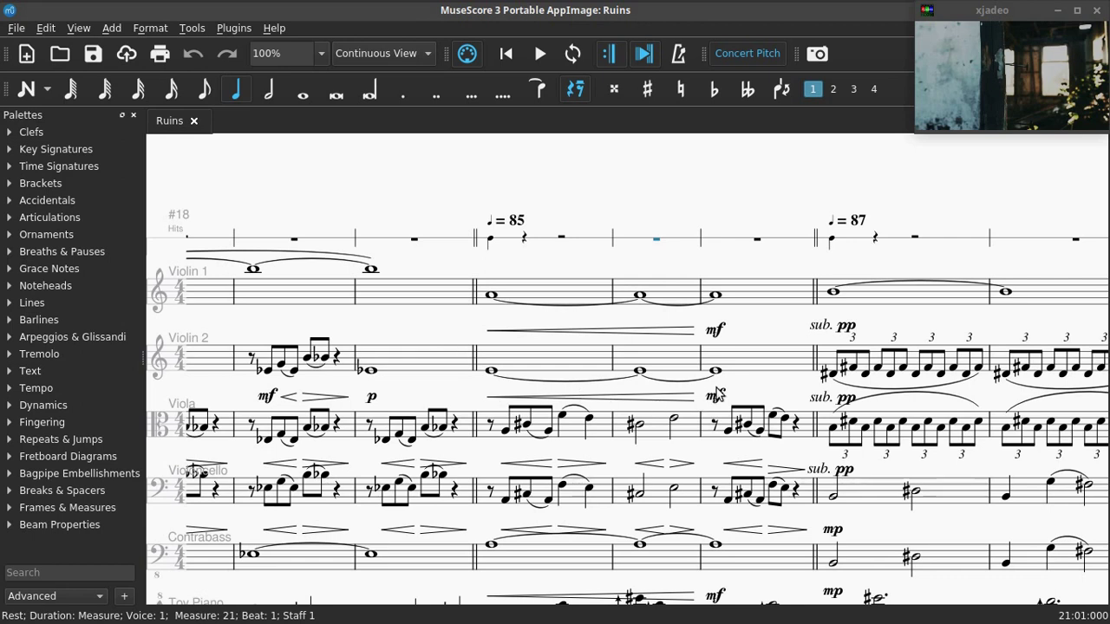
# Examine all instrument staves from measure 21 back to the beginning of the score, including the Toy Piano part.
pyautogui.scroll(-2, 576, 259)
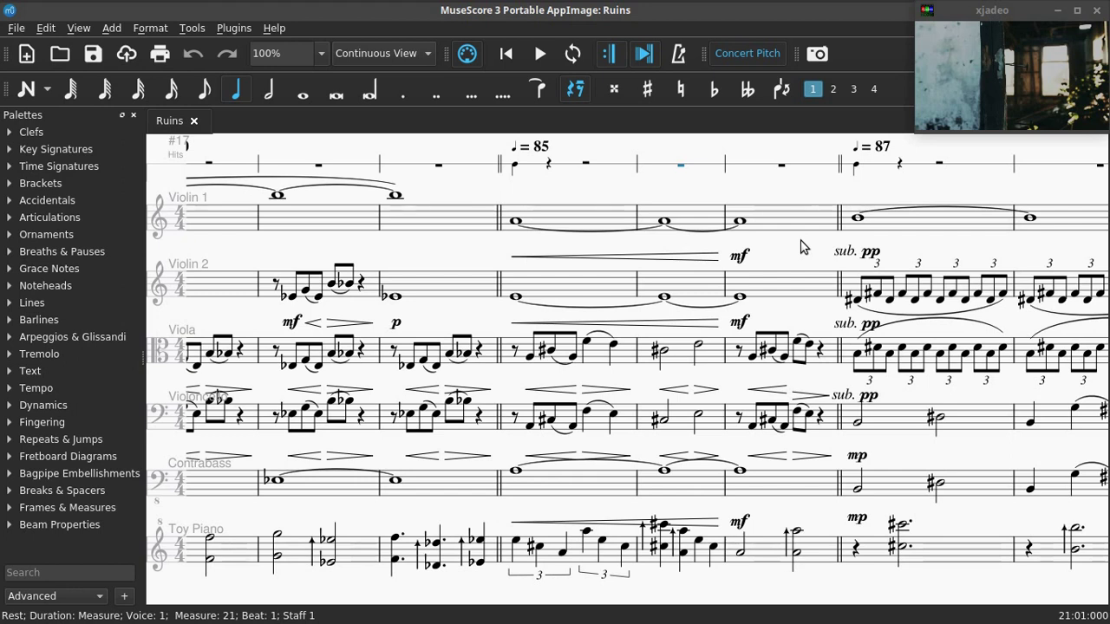
pyautogui.moveTo(386, 389); pyautogui.dragTo(535, 372)
pyautogui.moveTo(429, 336); pyautogui.dragTo(533, 350)
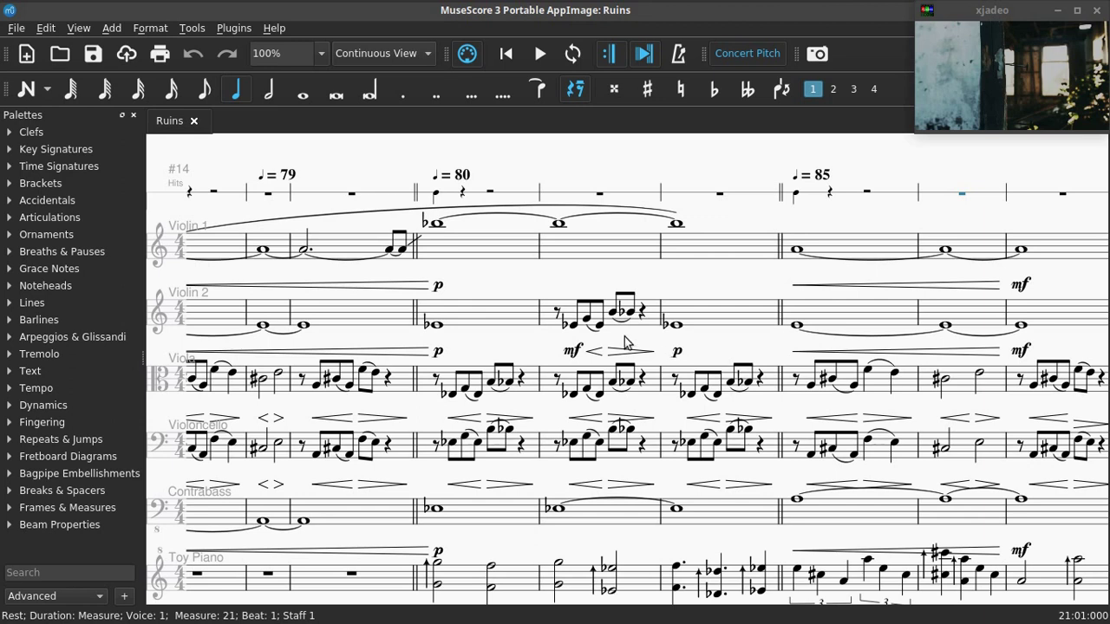
pyautogui.hscroll(-5, 559, 338)
pyautogui.scroll(-2, 559, 338)
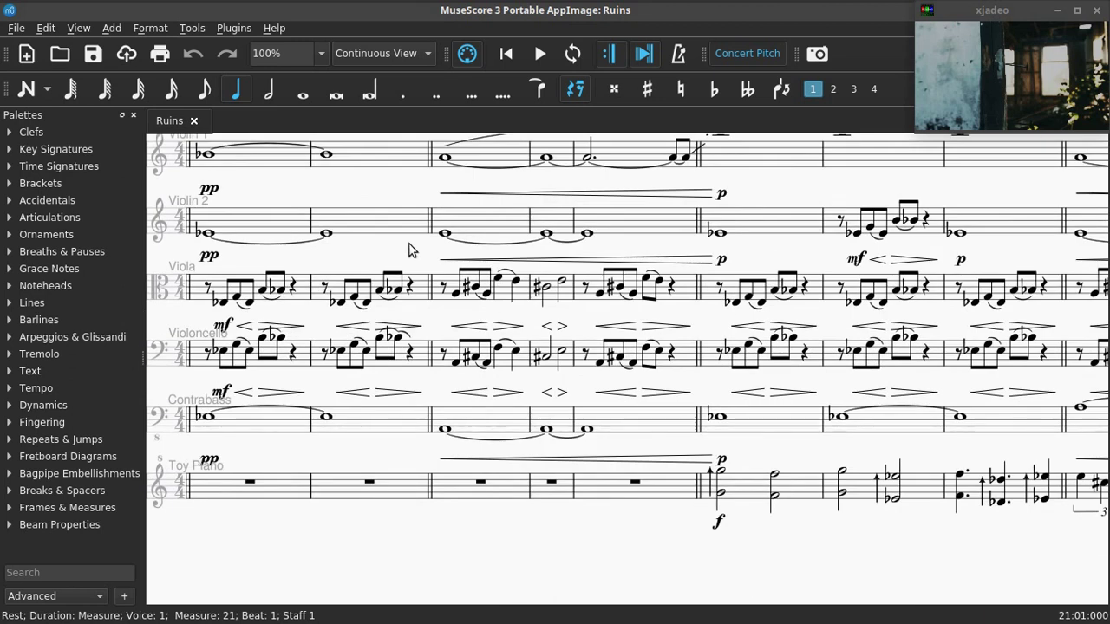
pyautogui.hscroll(-3, 610, 303)
pyautogui.scroll(1, 610, 303)
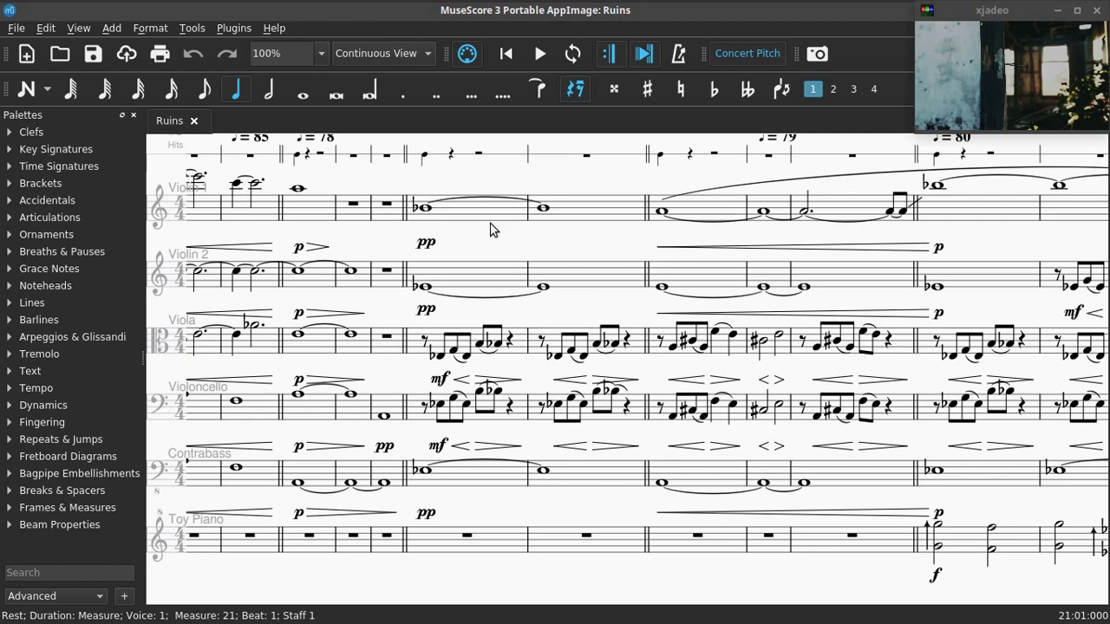
pyautogui.scroll(3, 490, 230)
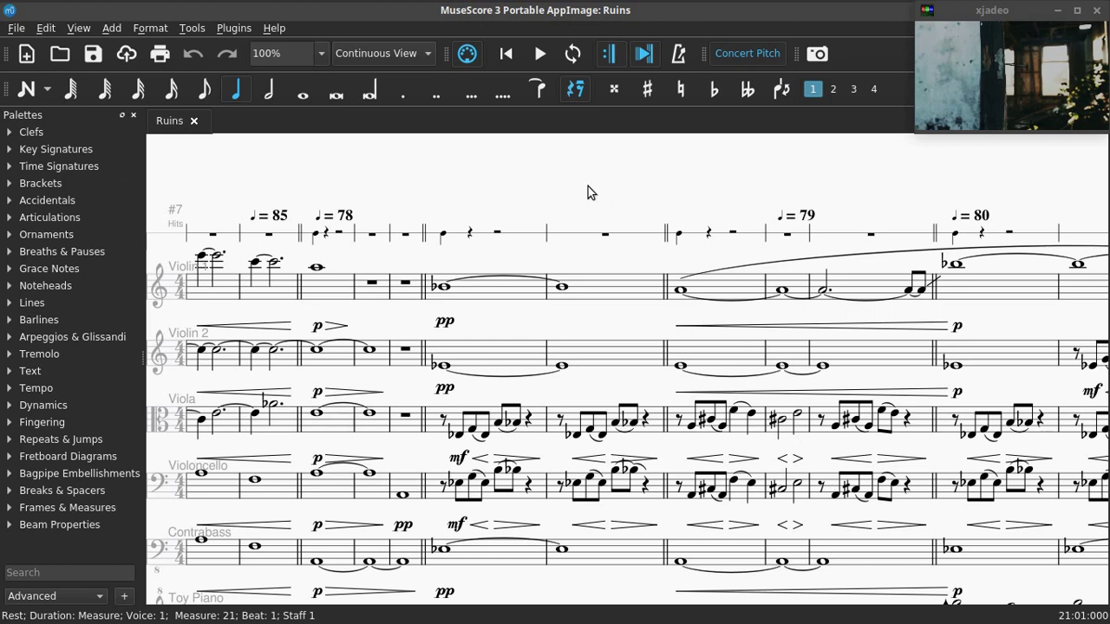
pyautogui.moveTo(587, 164); pyautogui.dragTo(754, 141)
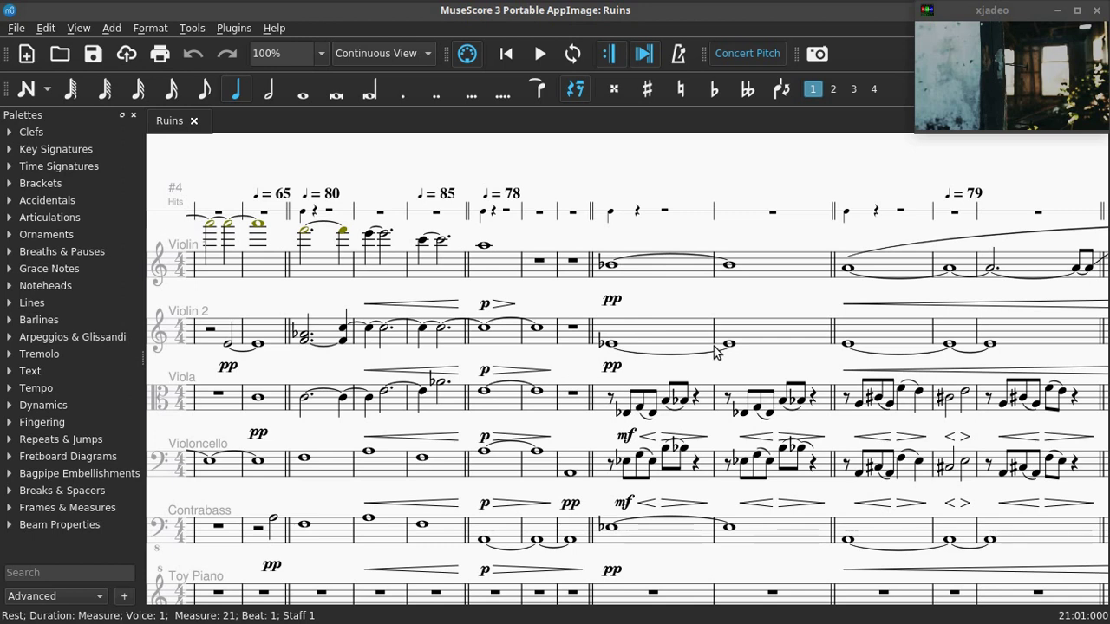
pyautogui.hscroll(-5, 681, 186)
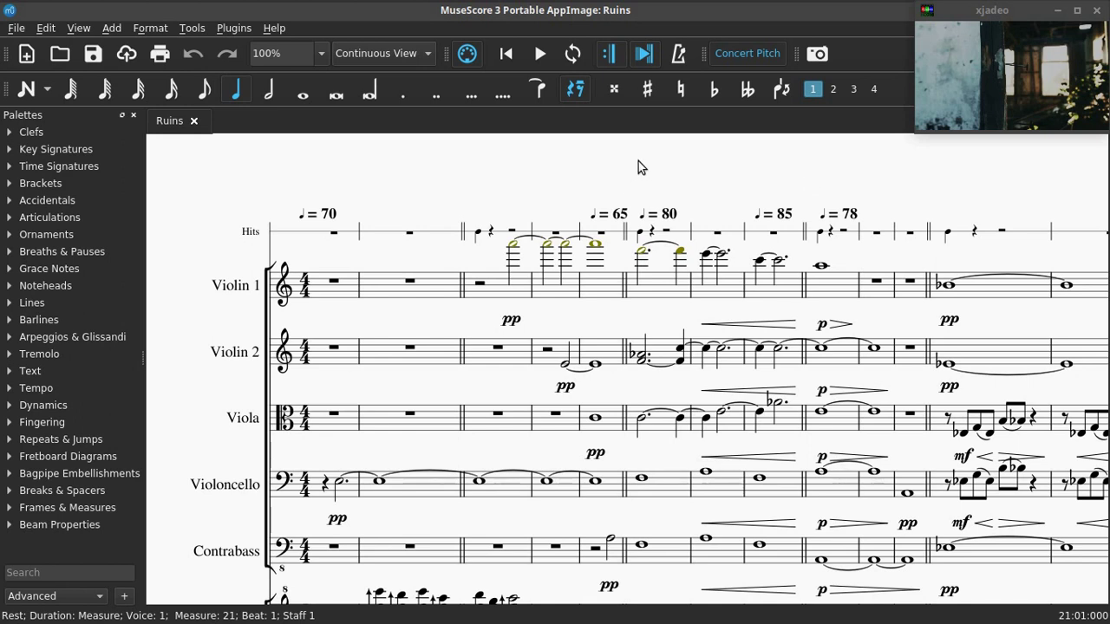
# Select the first measure of the Toy Piano staff and open it in the Piano Roll Editor.
pyautogui.moveTo(639, 165); pyautogui.dragTo(587, 142)
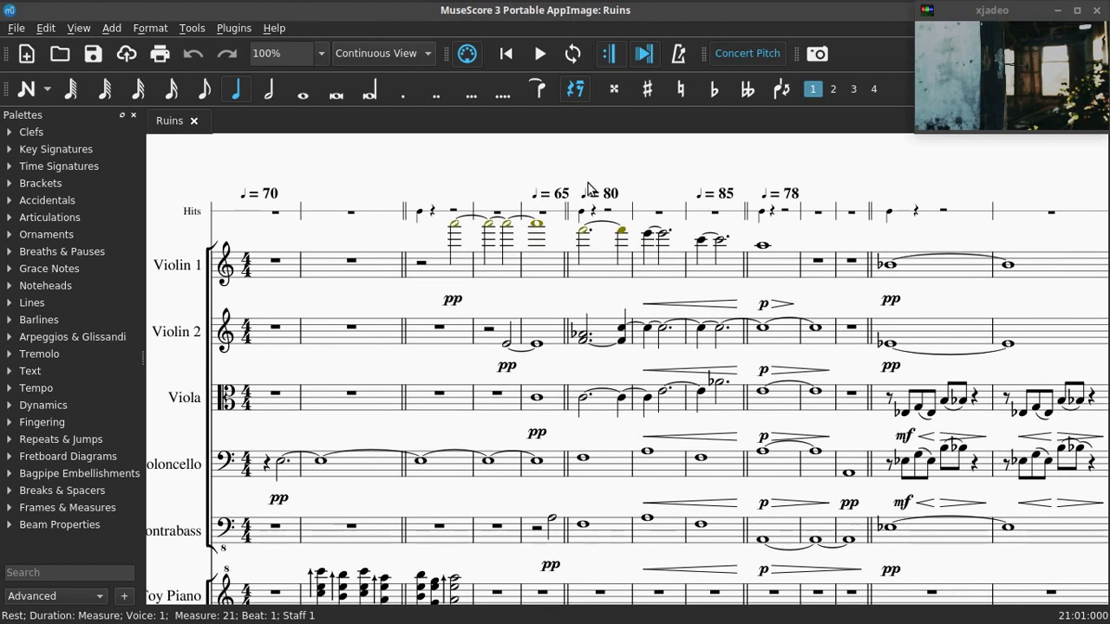
pyautogui.moveTo(495, 300); pyautogui.dragTo(526, 254)
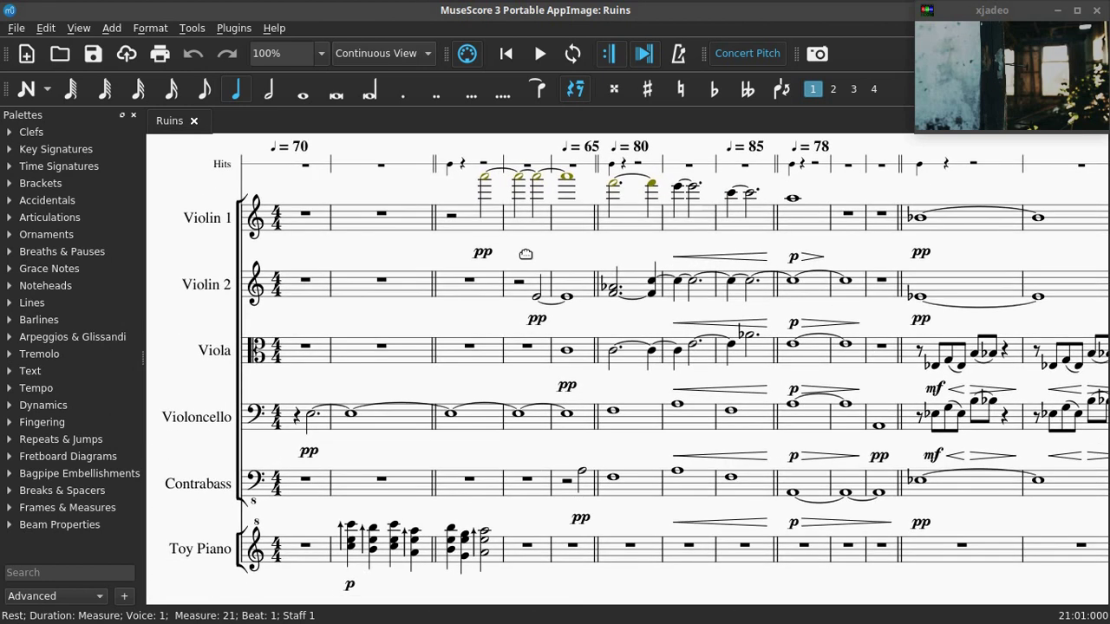
pyautogui.click(309, 213)
pyautogui.click(306, 545)
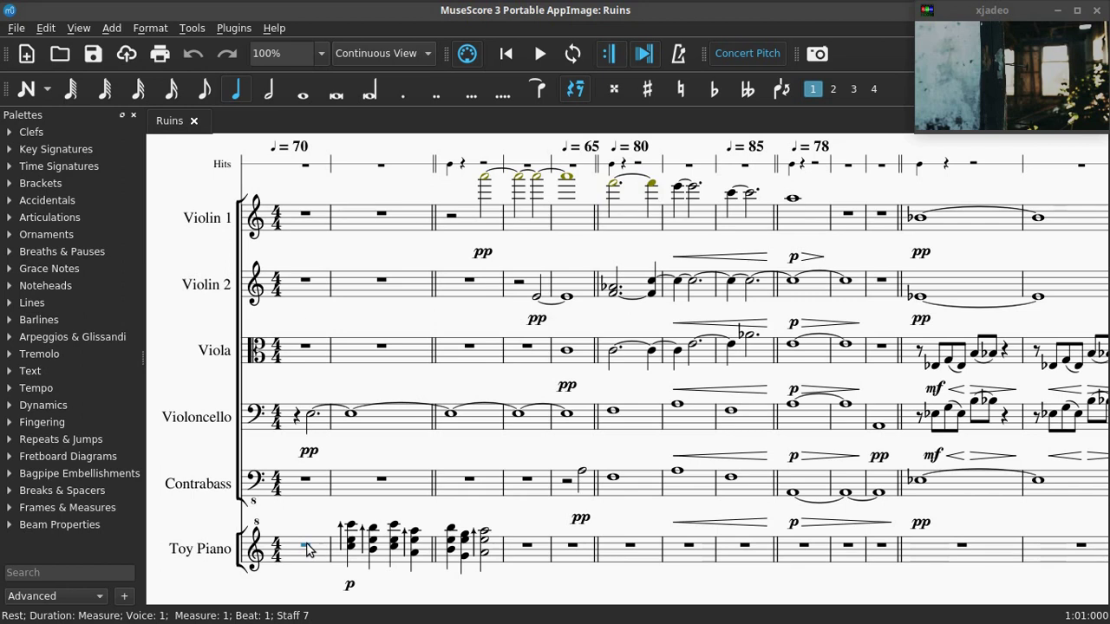
pyautogui.rightClick(306, 550)
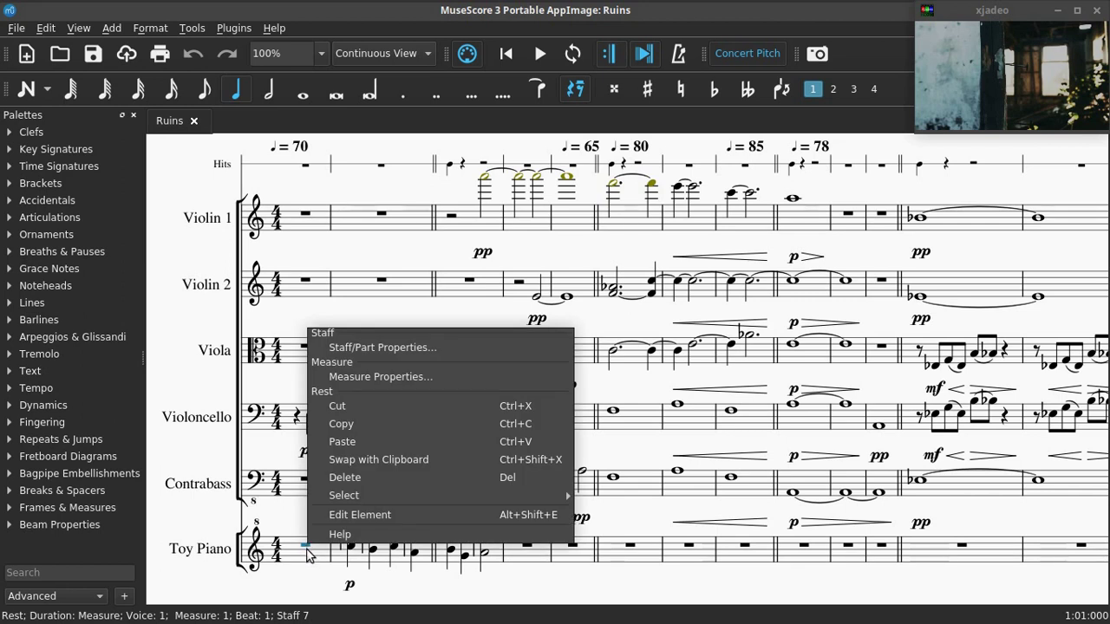
pyautogui.click(308, 557)
pyautogui.click(293, 560)
pyautogui.rightClick(293, 561)
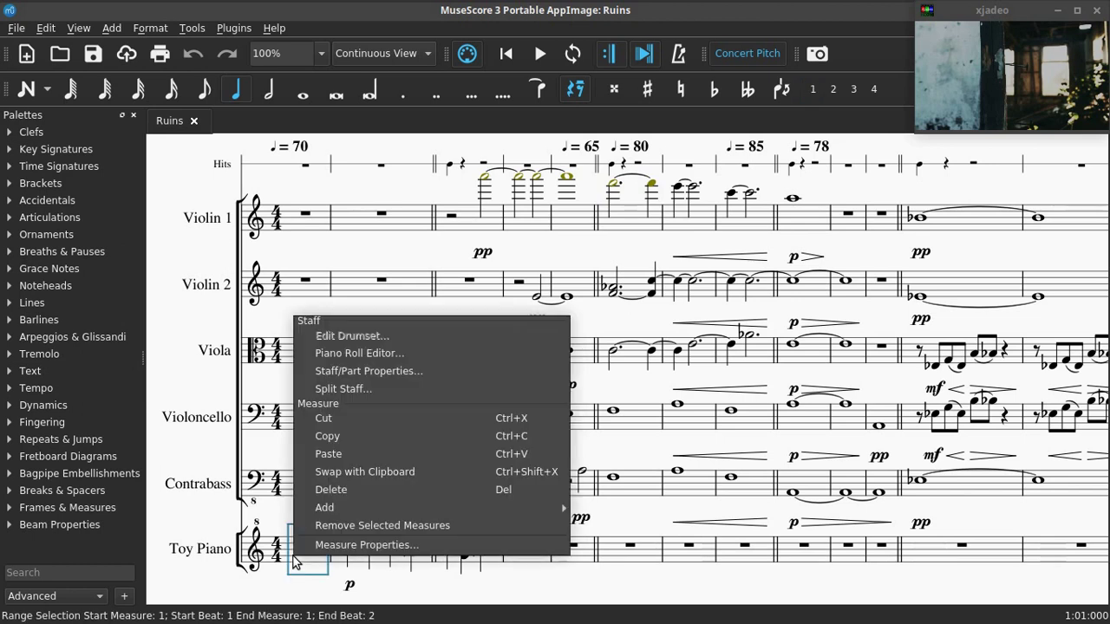
pyautogui.click(391, 355)
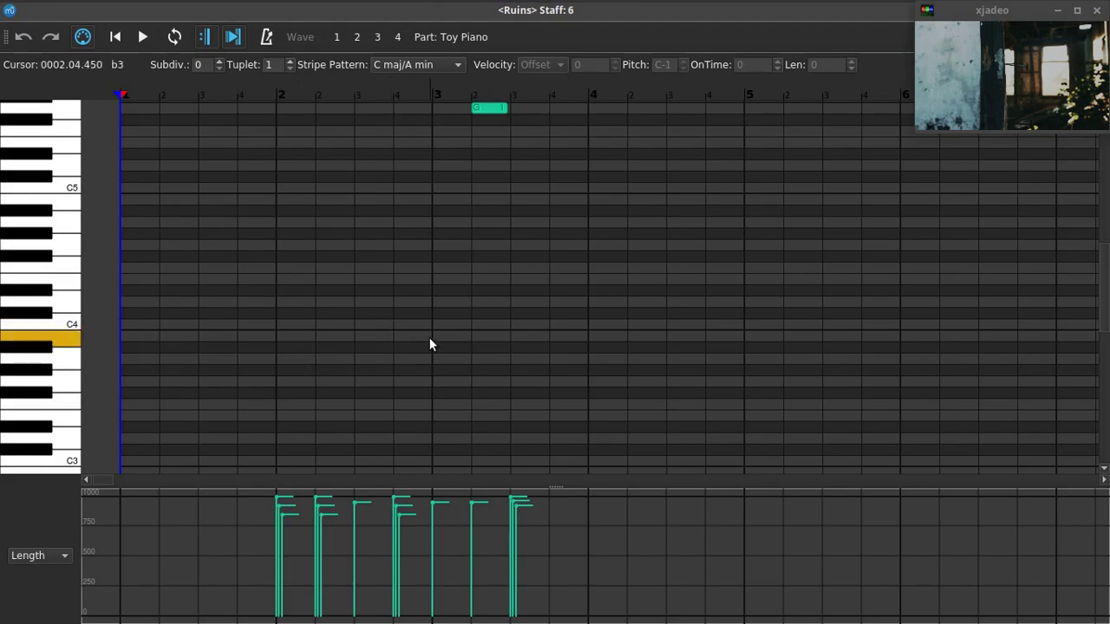
# Play the Toy Piano notes in measures 2 and 3, rewind to the start, and look through the note properties available for graphing.
pyautogui.scroll(3, 429, 337)
pyautogui.scroll(2, 431, 345)
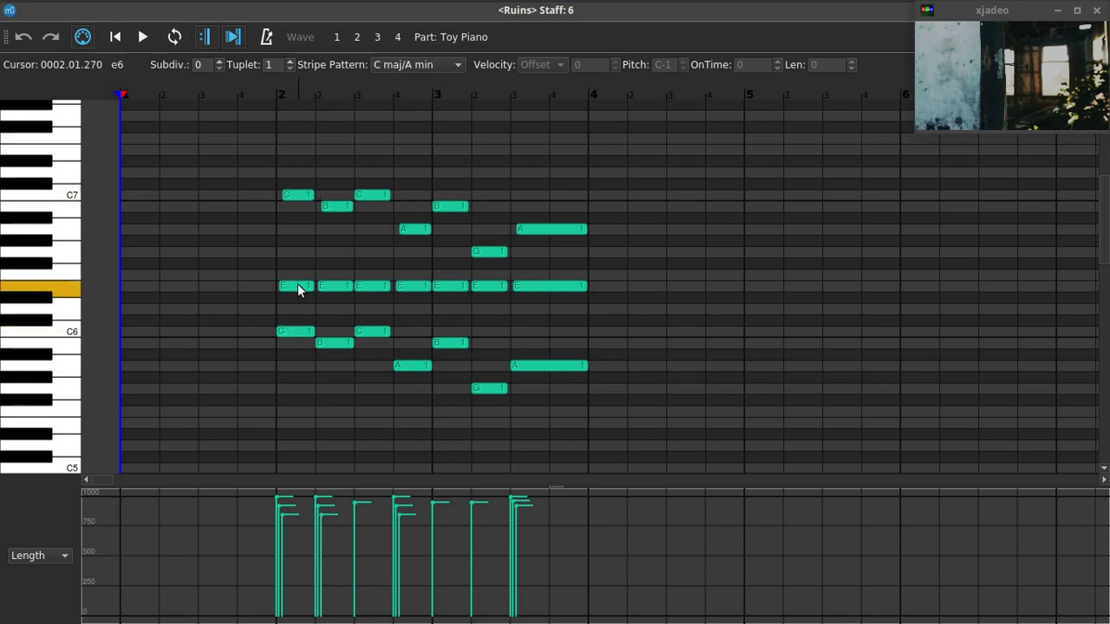
pyautogui.click(146, 36)
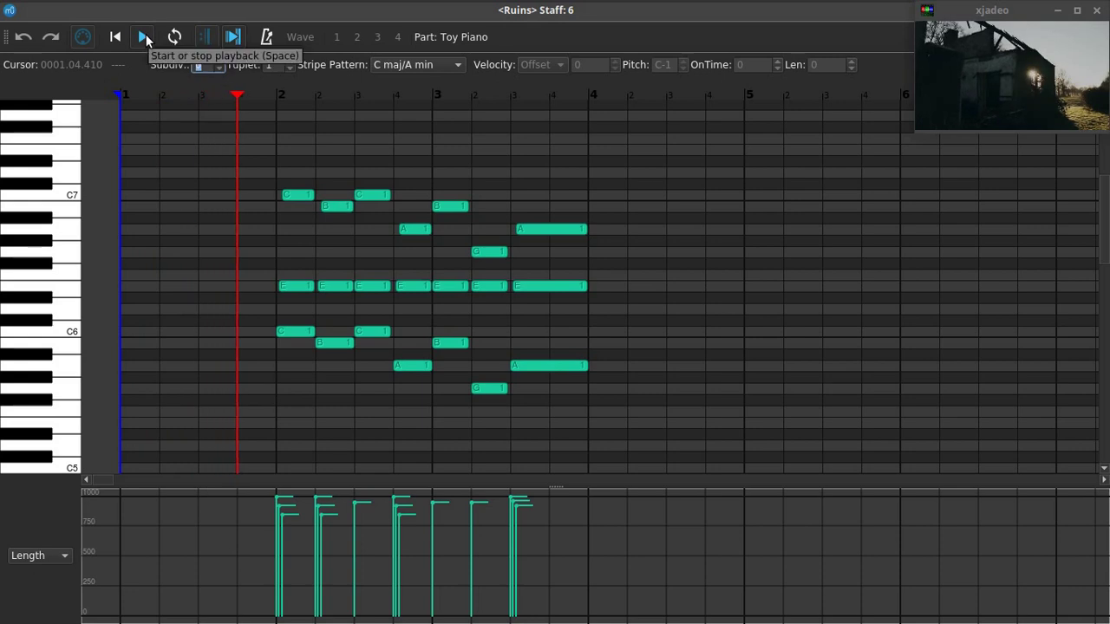
pyautogui.click(145, 37)
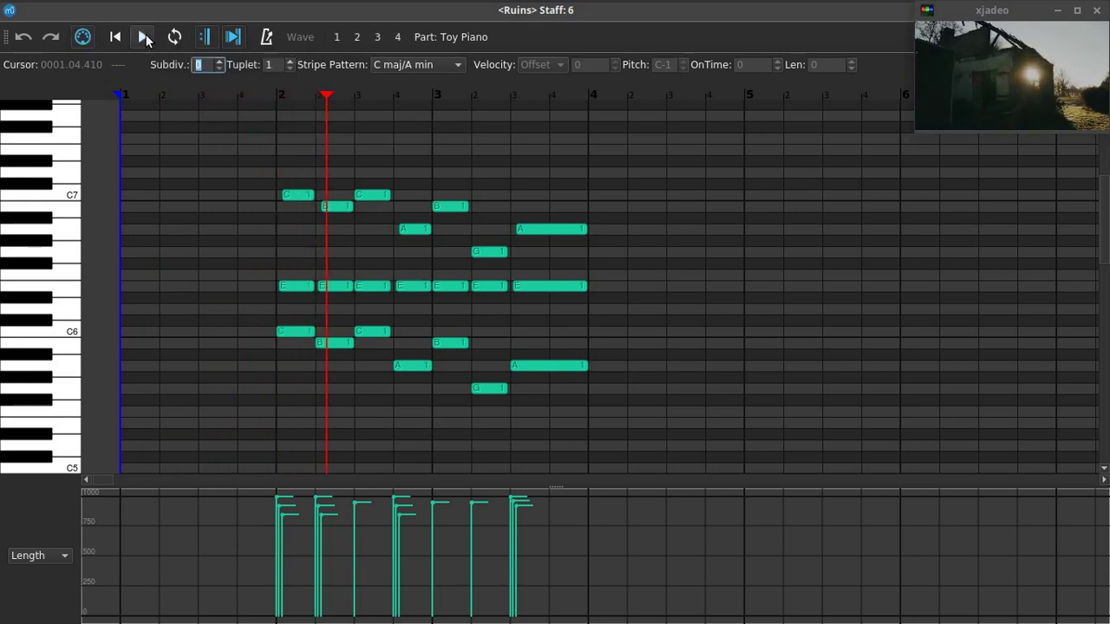
pyautogui.click(115, 36)
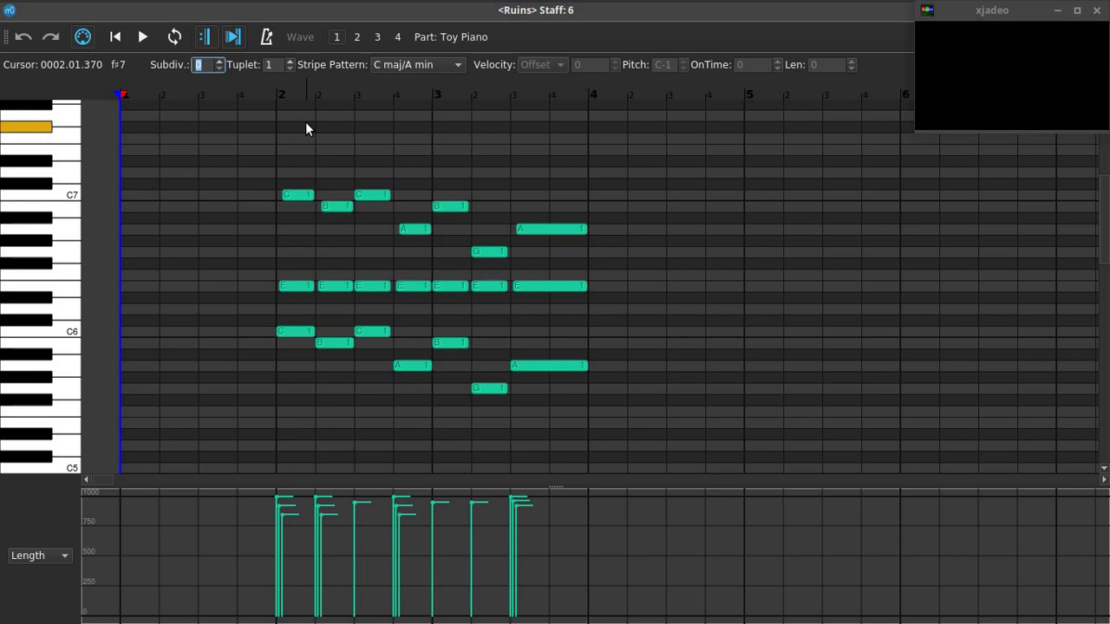
pyautogui.click(63, 553)
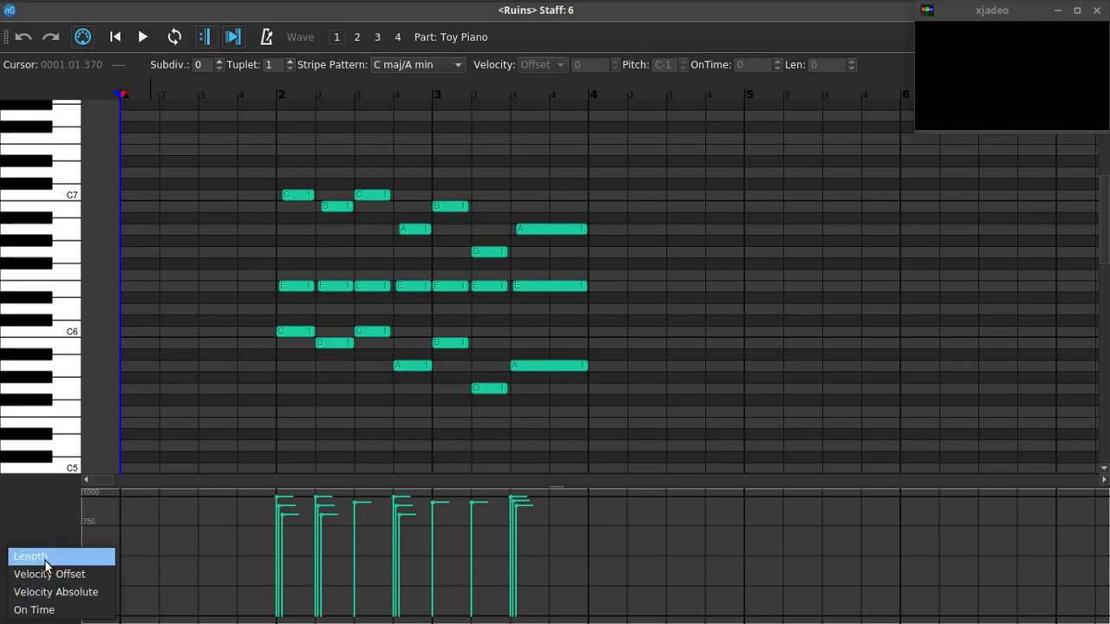
pyautogui.click(44, 530)
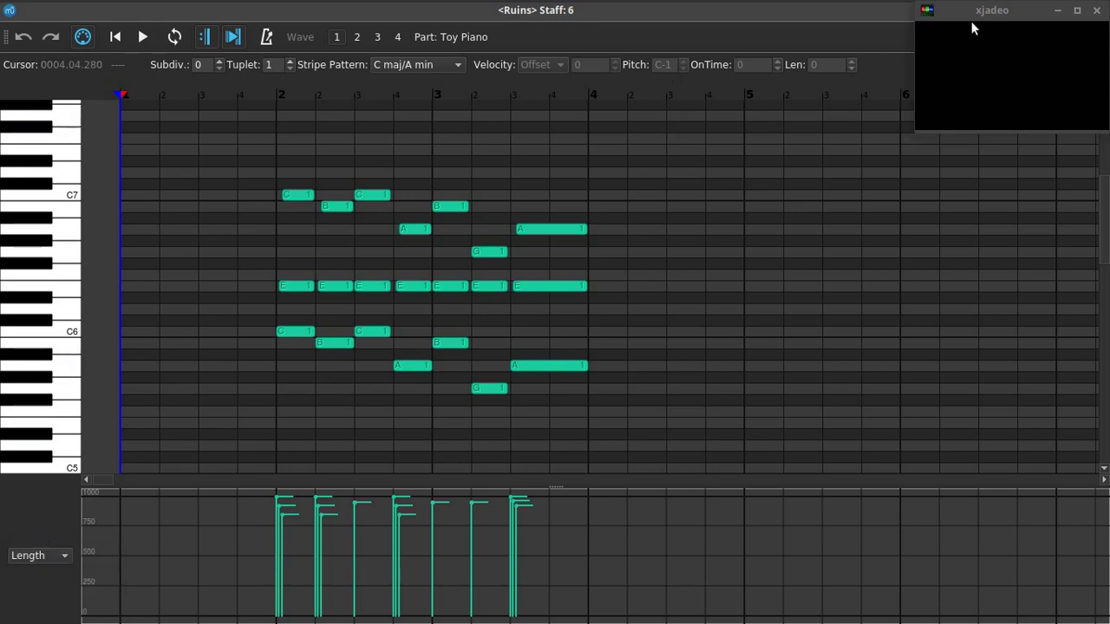
# Close the Piano Roll Editor, moving the xjadeo video window aside and back to its corner.
pyautogui.moveTo(988, 22); pyautogui.dragTo(968, 50)
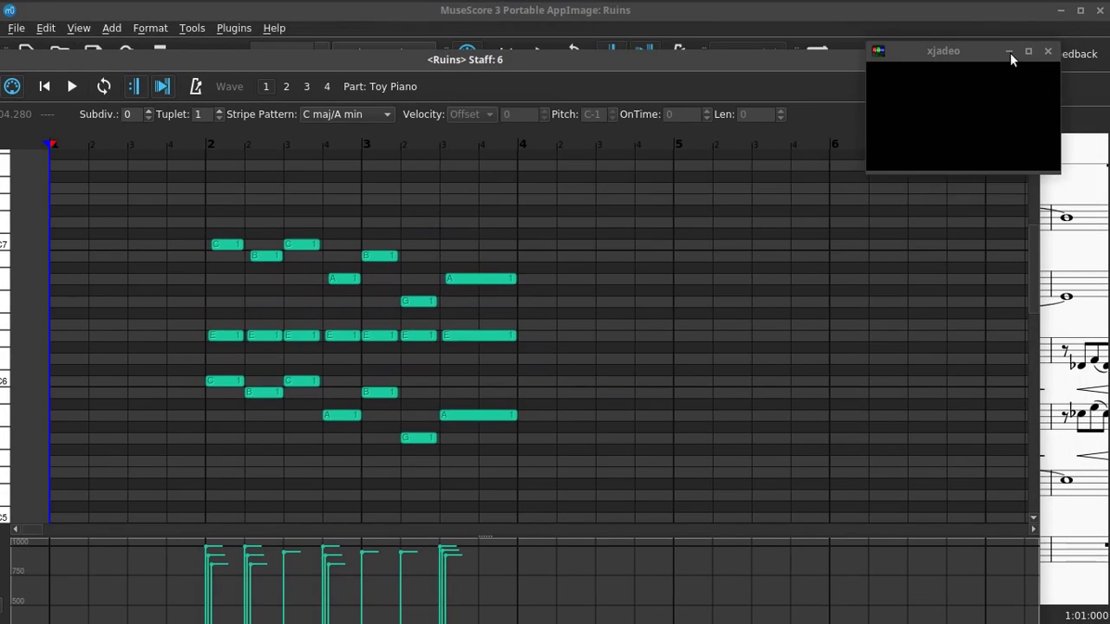
pyautogui.moveTo(838, 63); pyautogui.dragTo(806, 281)
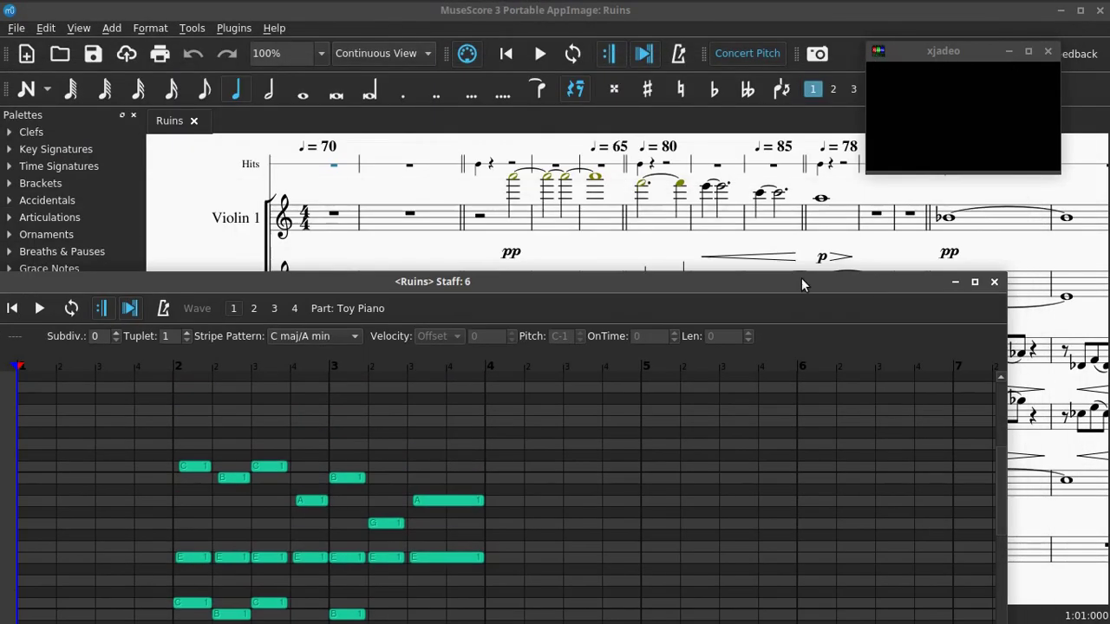
pyautogui.click(994, 282)
pyautogui.moveTo(962, 52); pyautogui.dragTo(1010, 20)
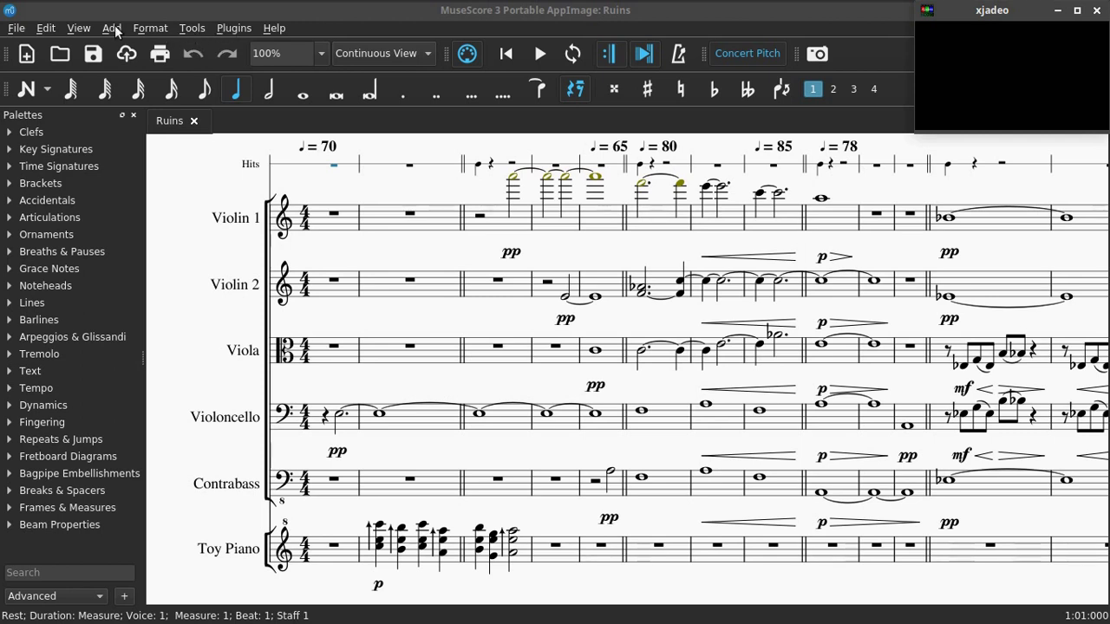
# Open the Mixer wide enough to show every channel, and examine the MIDI settings of the Hits and Violin 1 channels.
pyautogui.click(84, 29)
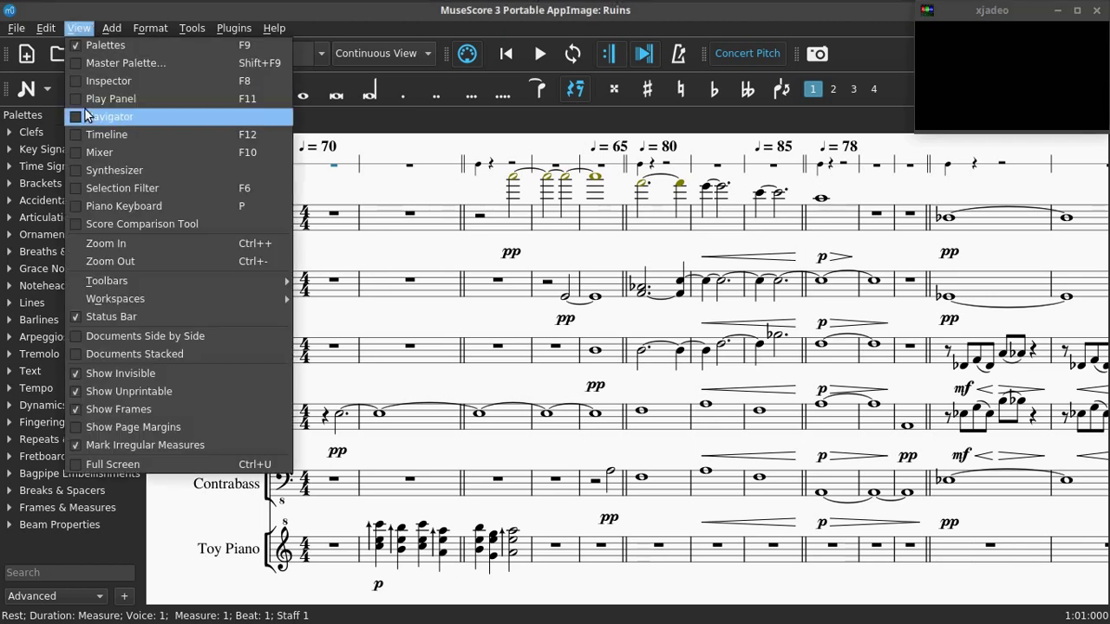
pyautogui.click(134, 151)
pyautogui.moveTo(467, 72); pyautogui.dragTo(362, 46)
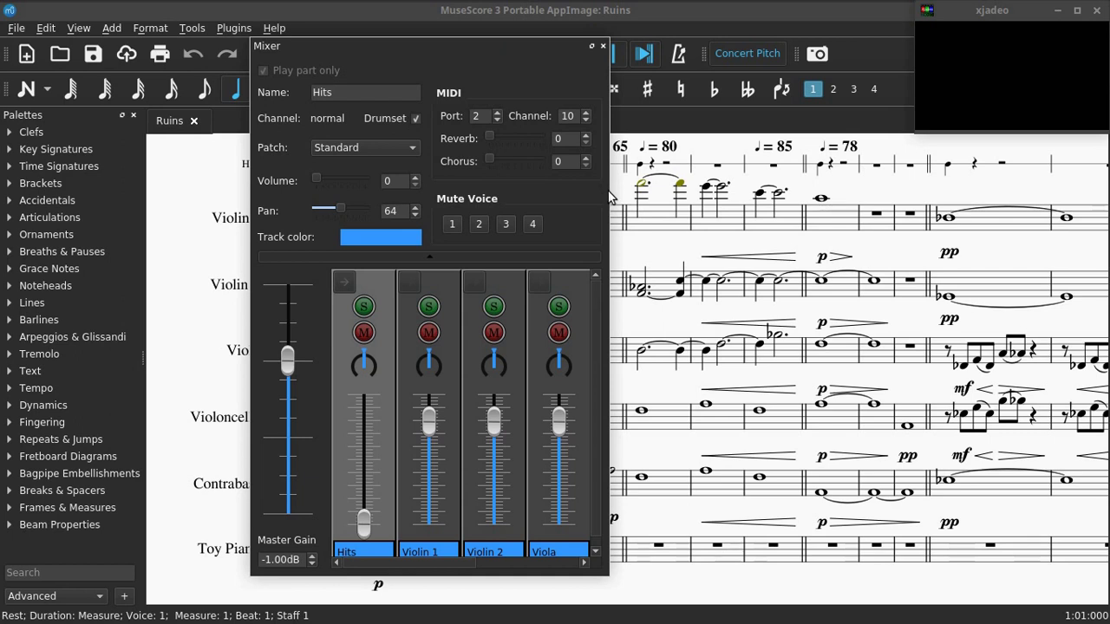
pyautogui.moveTo(609, 198); pyautogui.dragTo(815, 276)
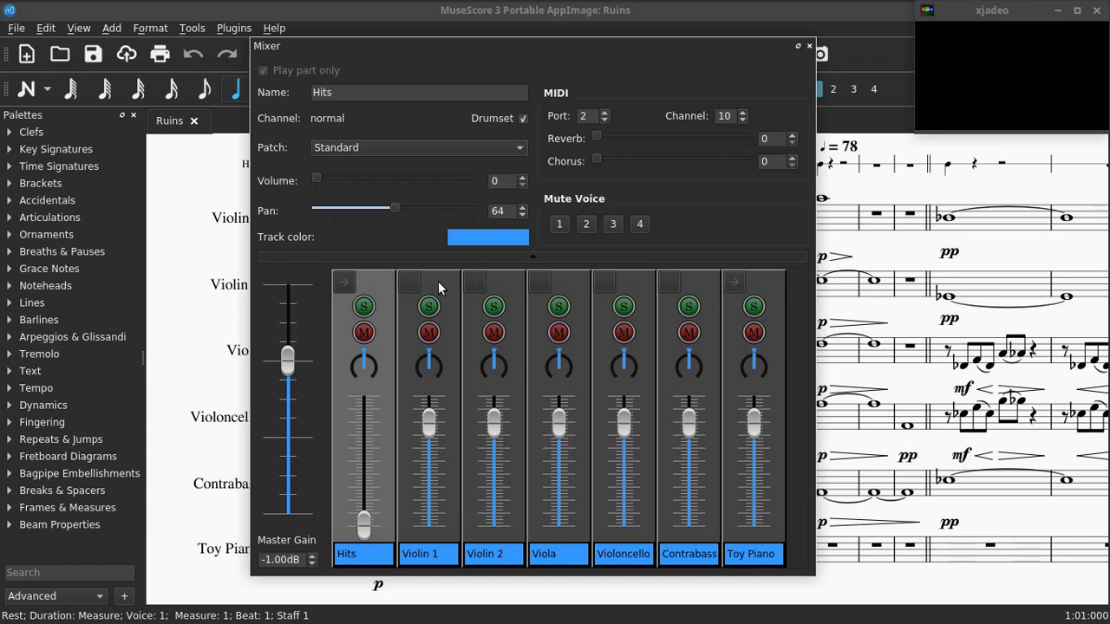
pyautogui.click(448, 314)
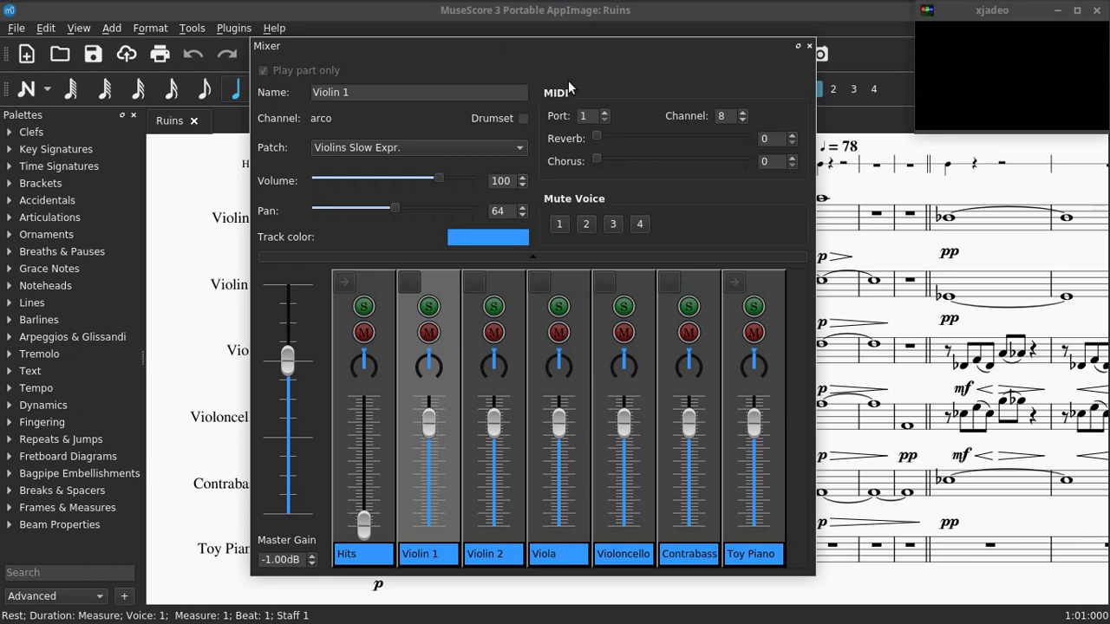
pyautogui.click(809, 45)
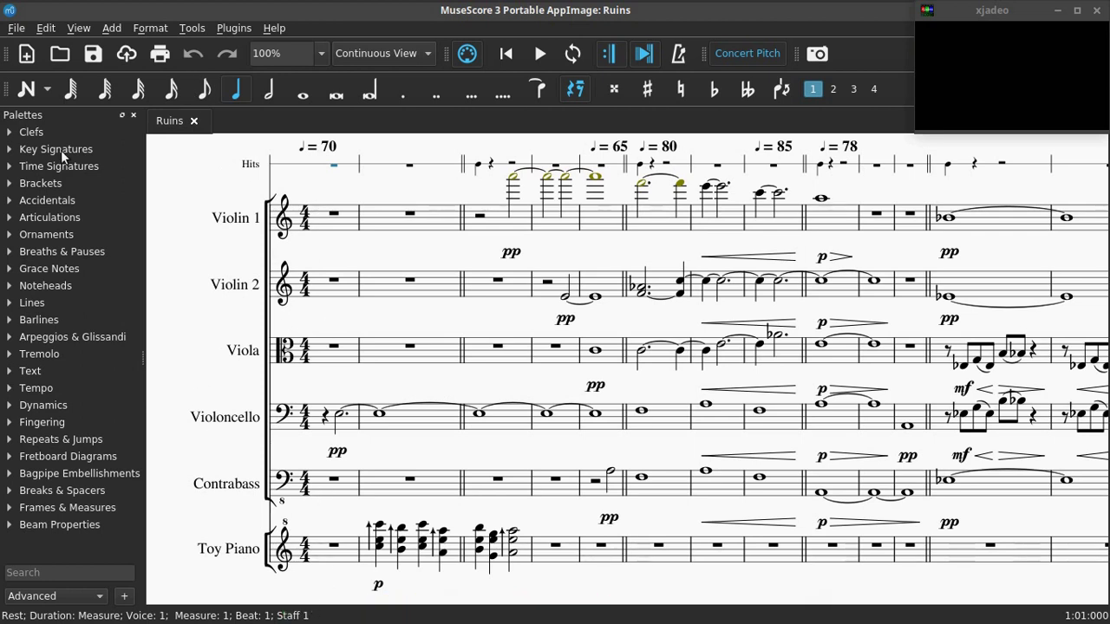
# Look through the file types available for saving the score under another name, without saving.
pyautogui.click(15, 29)
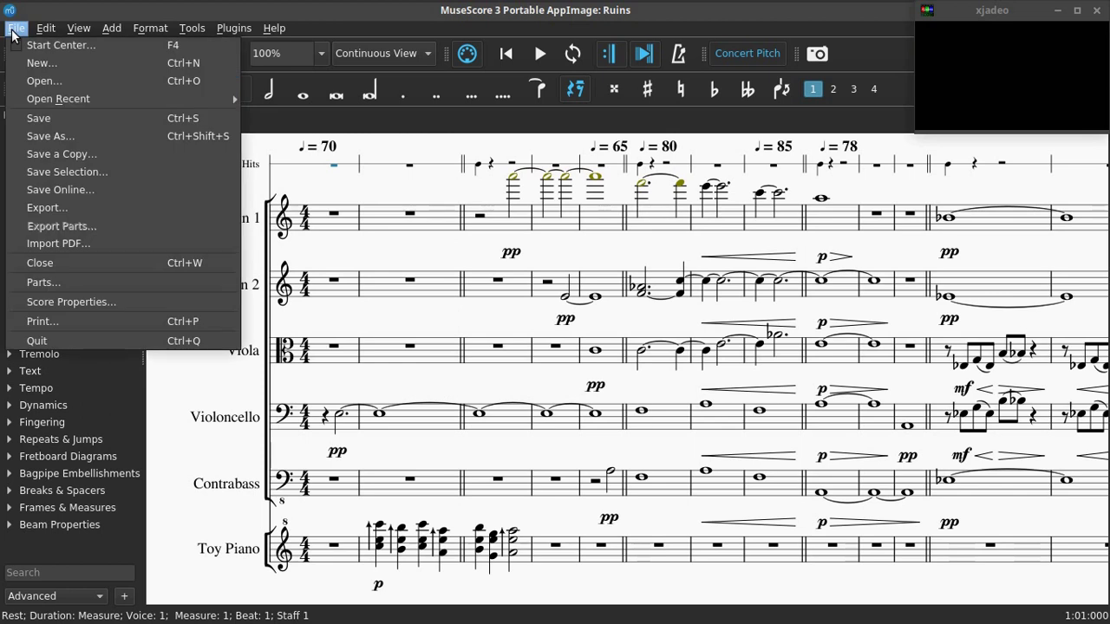
pyautogui.click(45, 135)
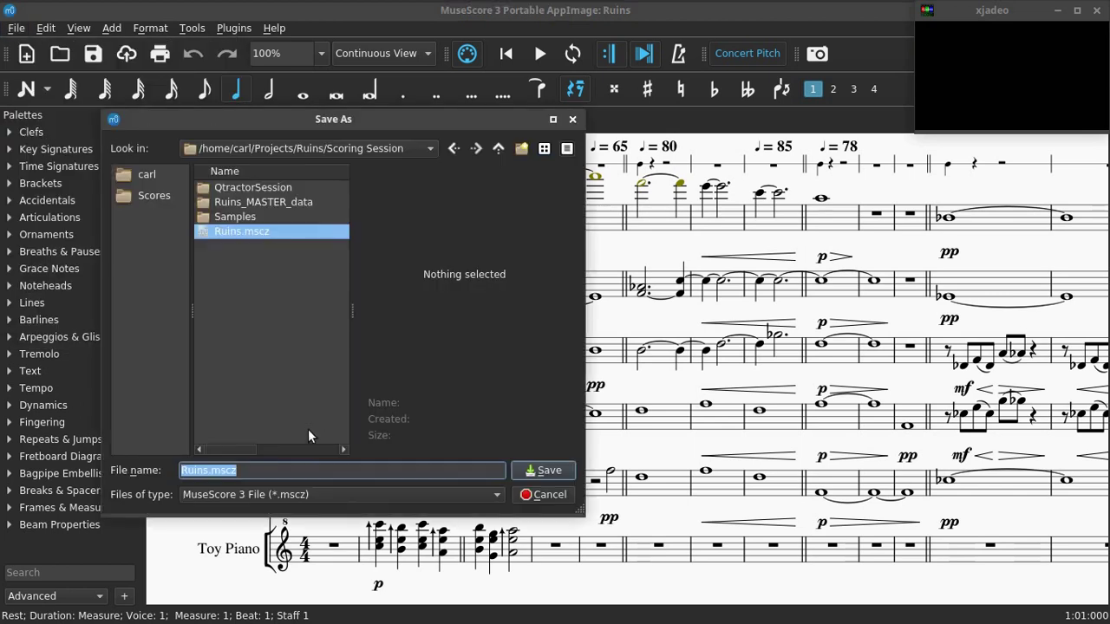
pyautogui.click(497, 494)
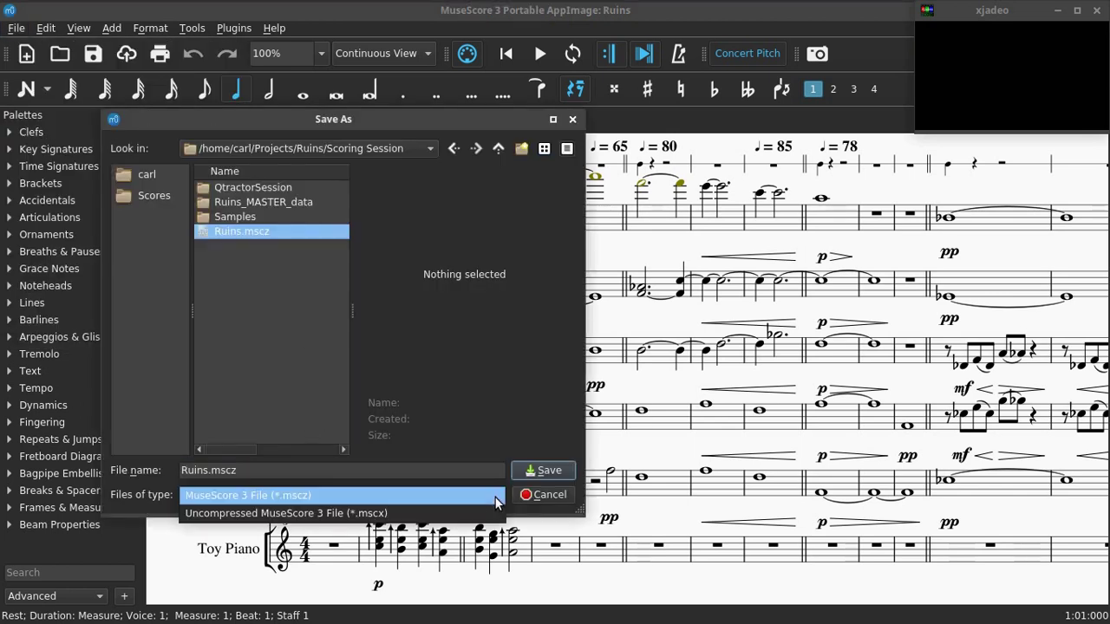
pyautogui.click(496, 496)
pyautogui.click(537, 495)
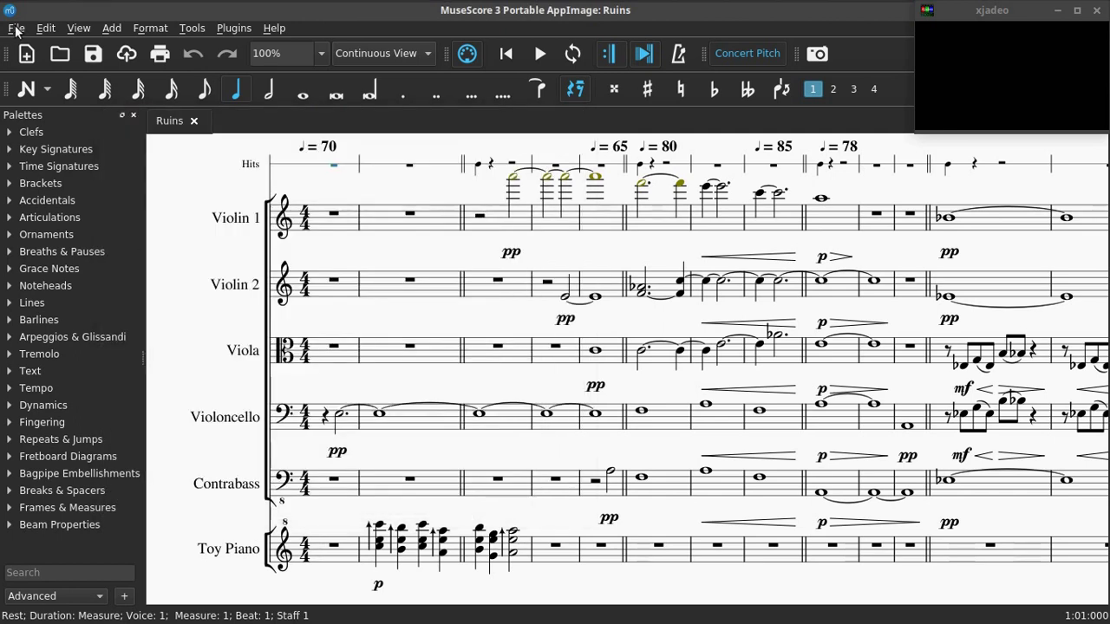
# Look through the file formats available for exporting the score, without exporting.
pyautogui.click(17, 30)
pyautogui.click(64, 208)
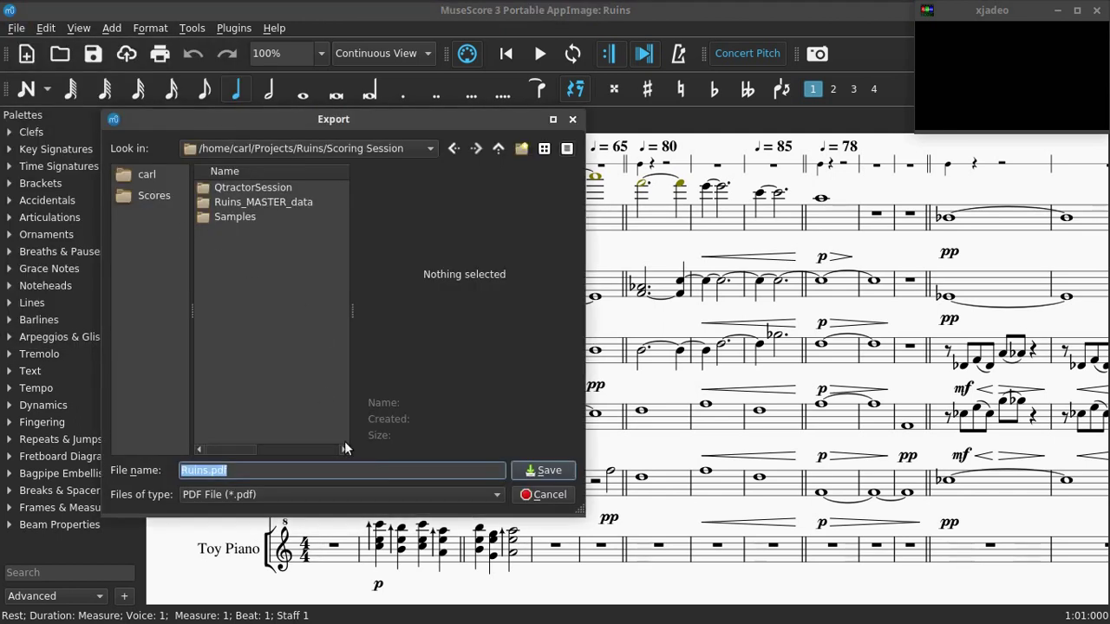
pyautogui.click(495, 494)
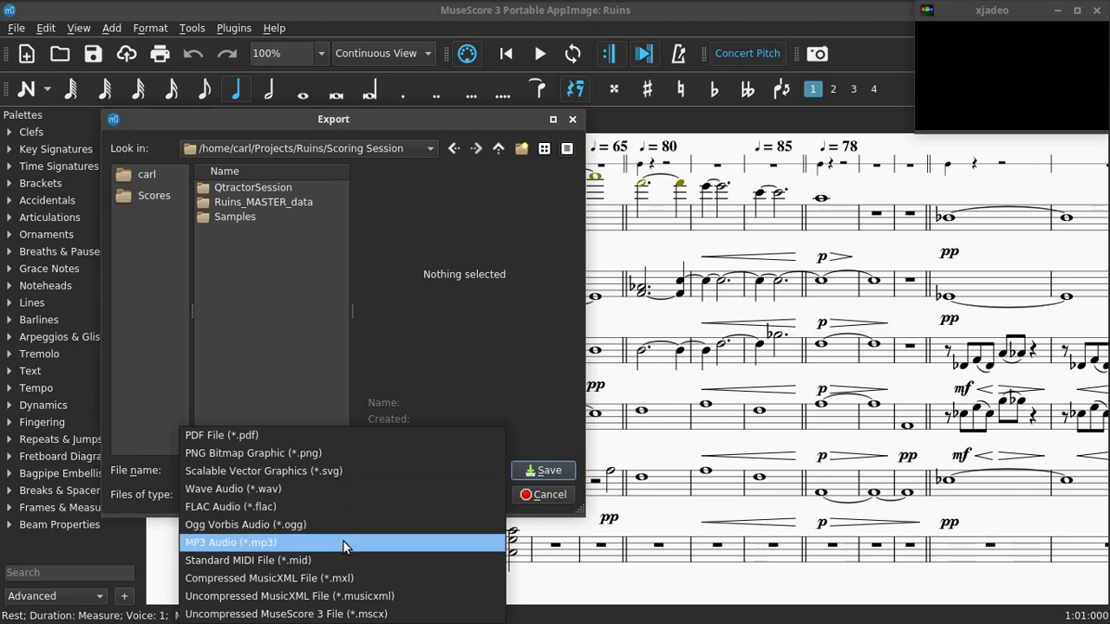
pyautogui.click(408, 431)
pyautogui.click(543, 494)
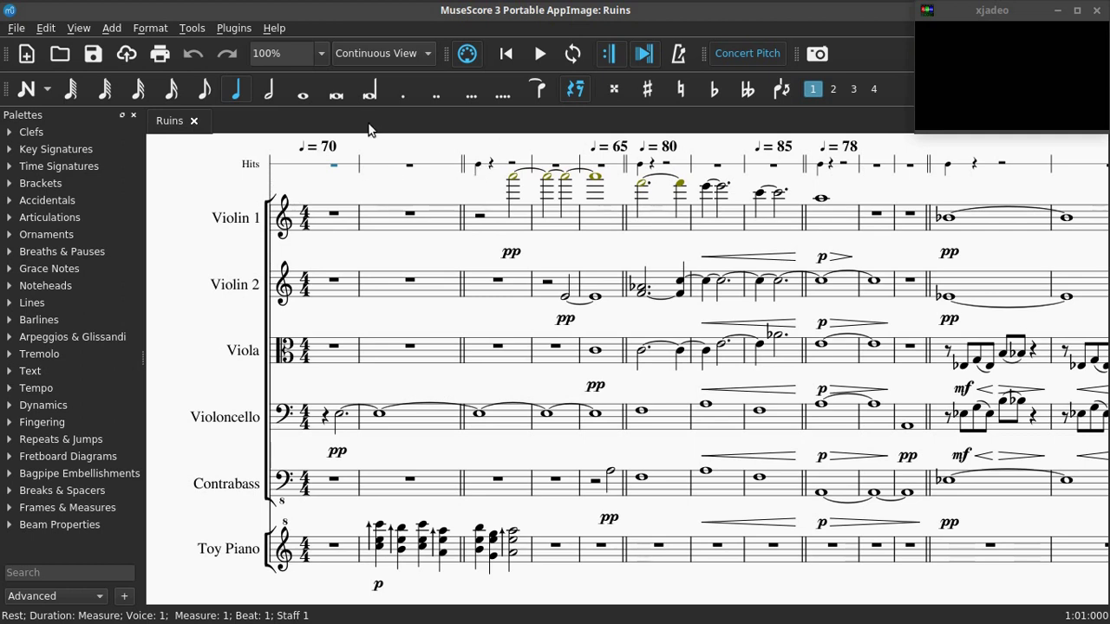
# Reopen the Mixer and examine the Hits channel's MIDI and drumset settings.
pyautogui.click(112, 28)
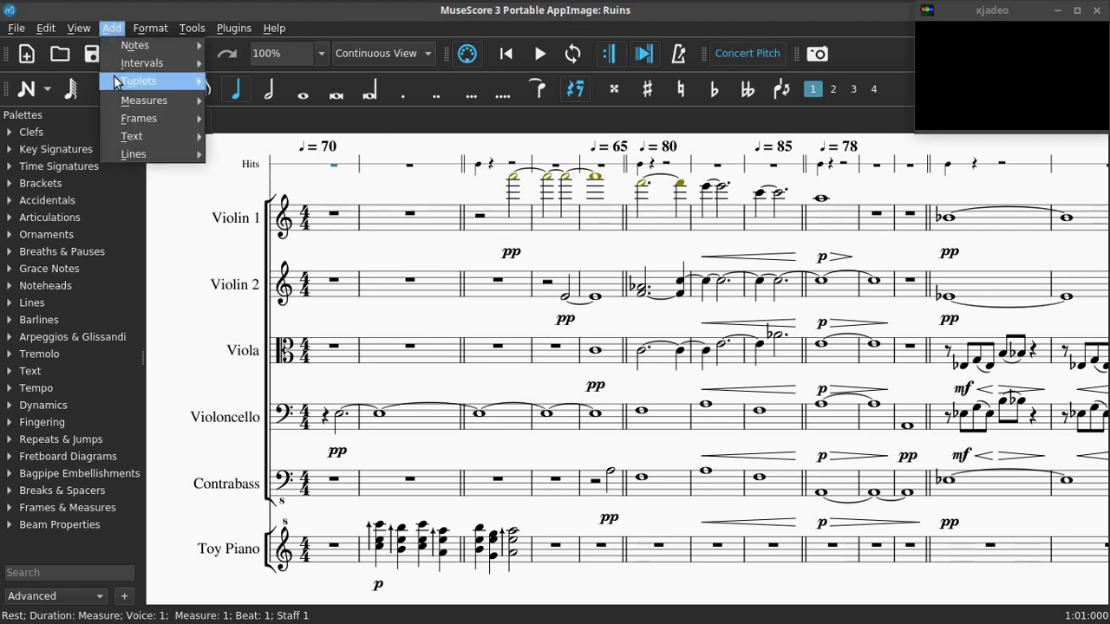
pyautogui.moveTo(130, 45)
pyautogui.moveTo(79, 28)
pyautogui.click(75, 152)
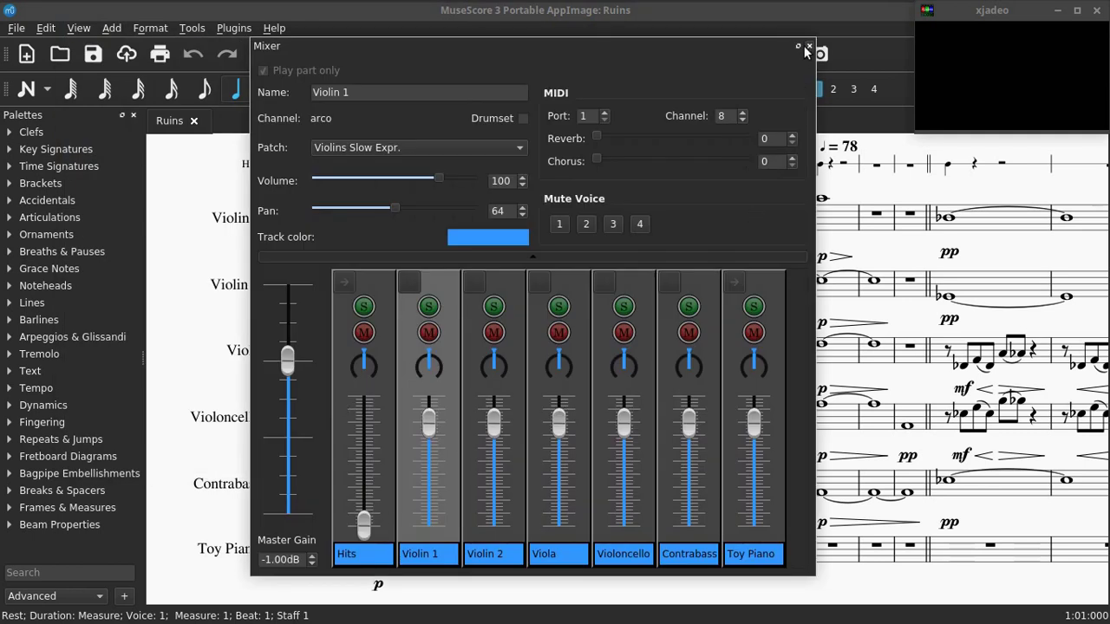
pyautogui.click(386, 327)
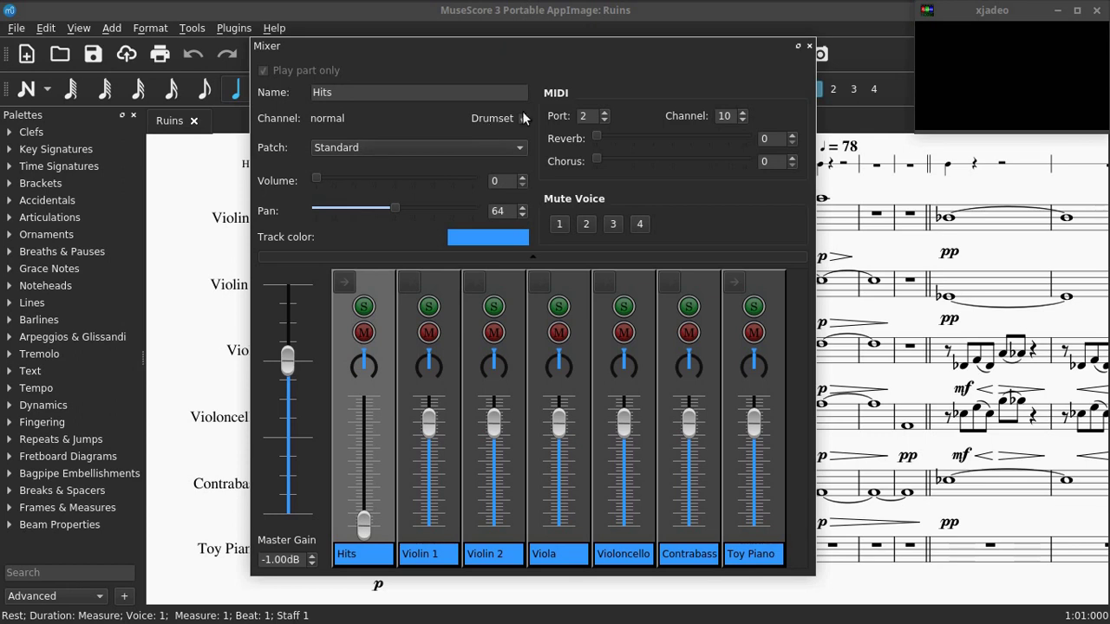
pyautogui.click(807, 45)
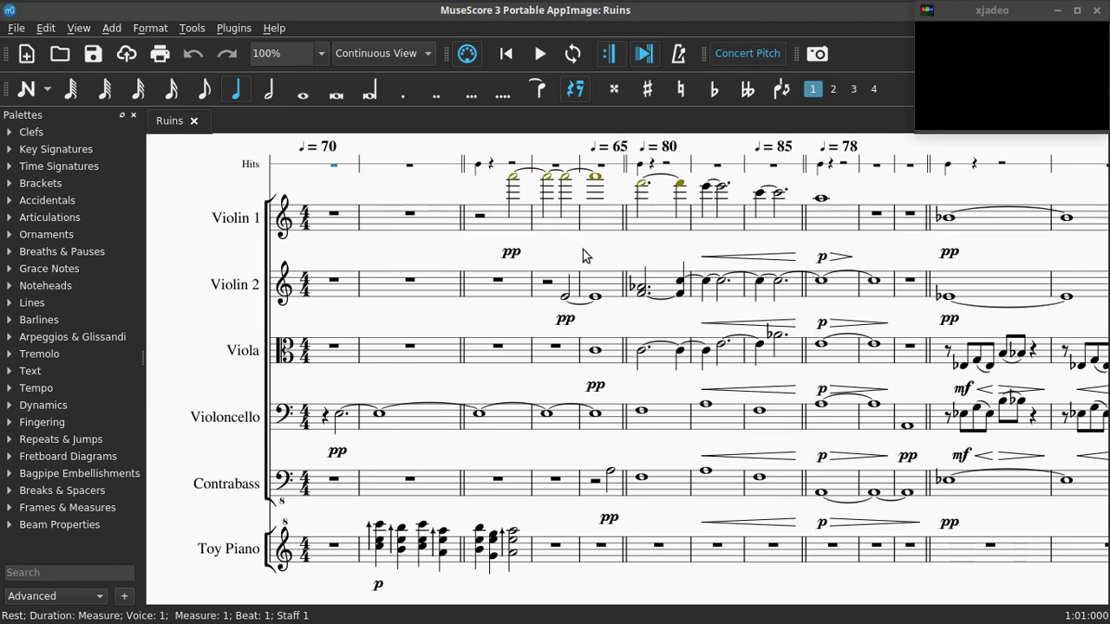
# Select measures 12 and 13 of the Viola staff to point out the eighth-note figure.
pyautogui.moveTo(583, 250); pyautogui.dragTo(369, 222)
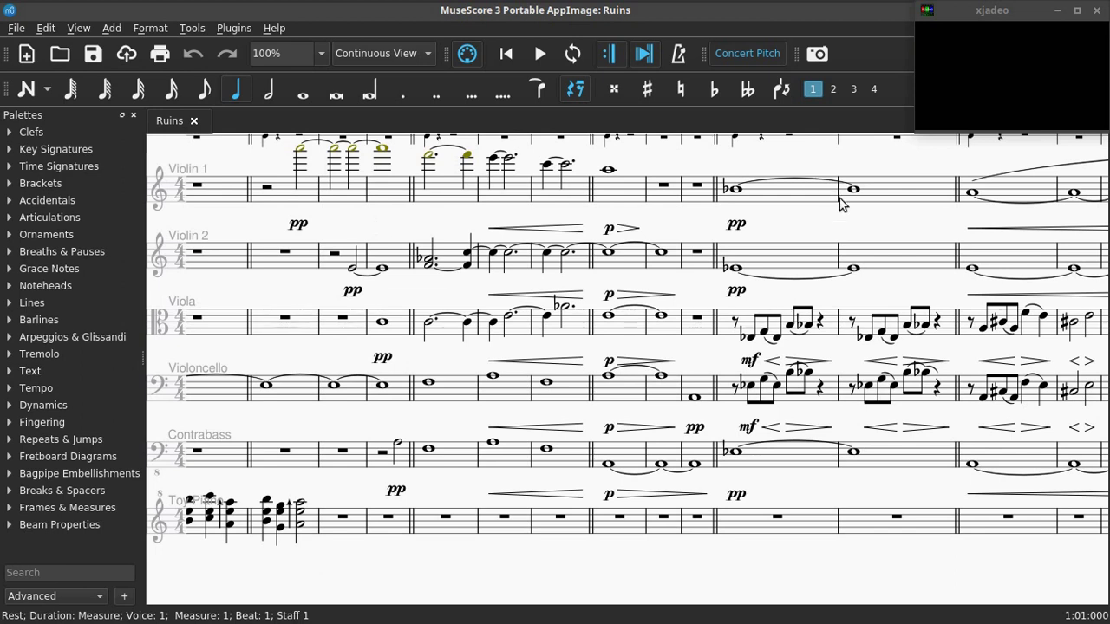
pyautogui.moveTo(847, 222); pyautogui.dragTo(432, 219)
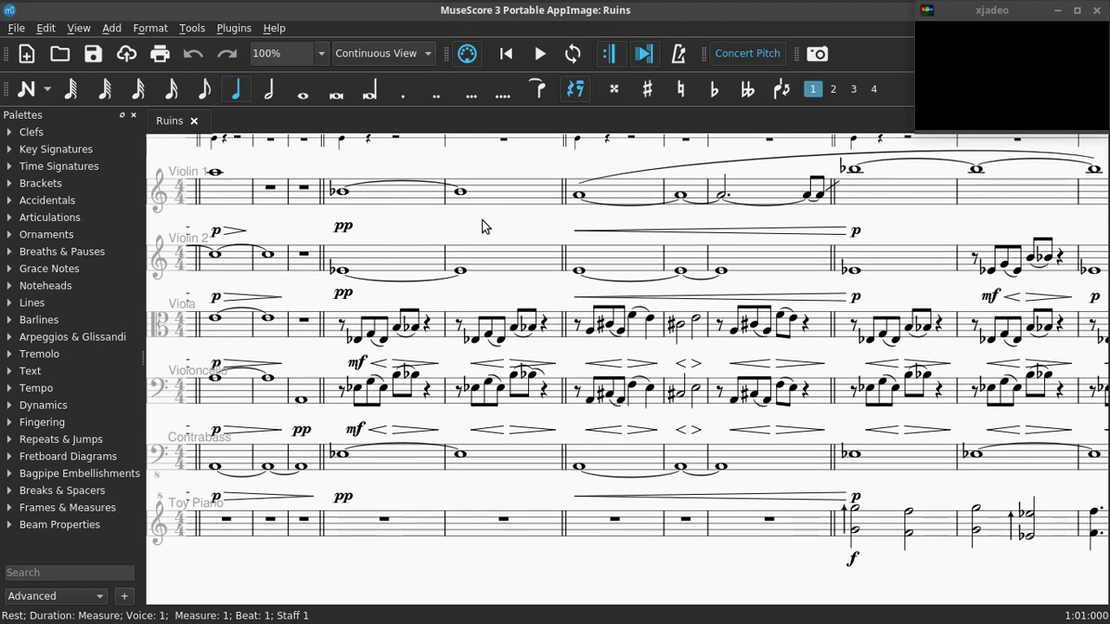
pyautogui.moveTo(485, 224); pyautogui.dragTo(391, 222)
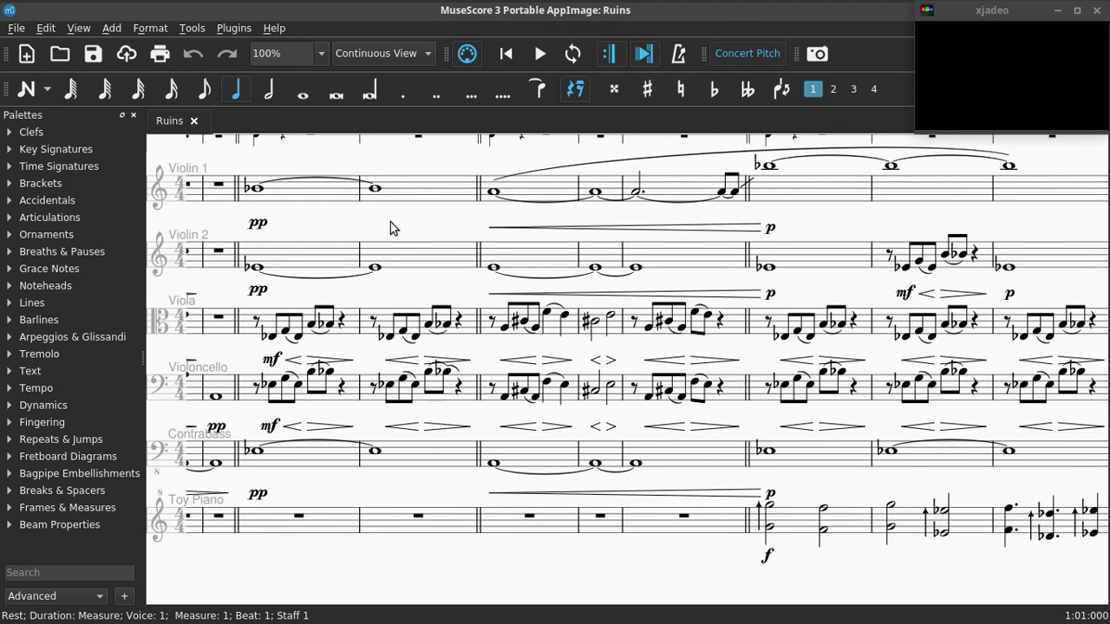
pyautogui.click(256, 323)
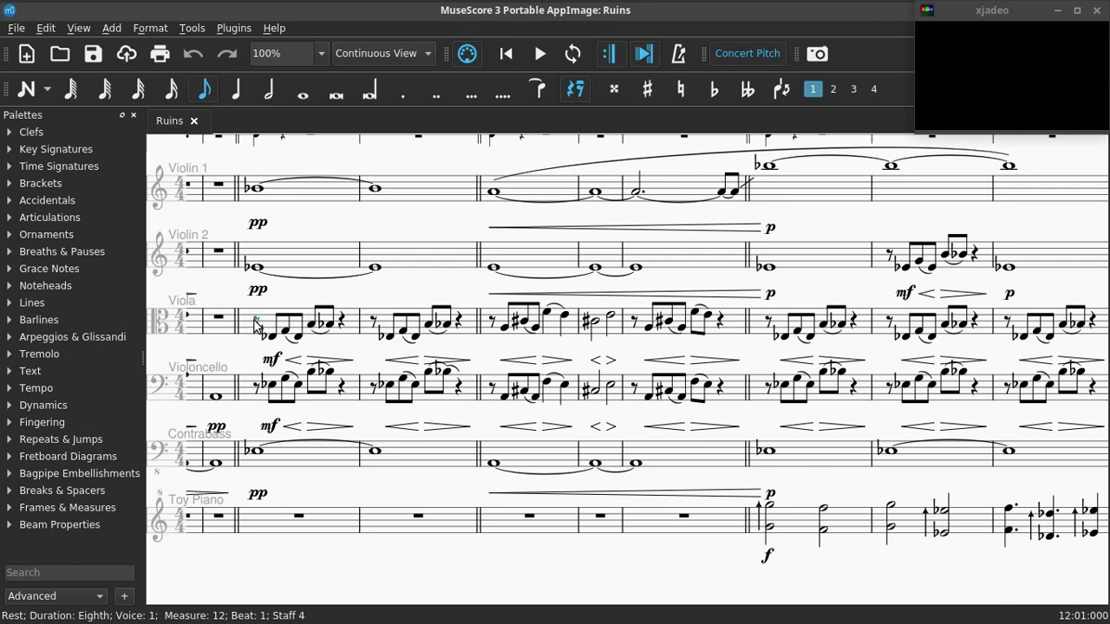
pyautogui.doubleClick(256, 323)
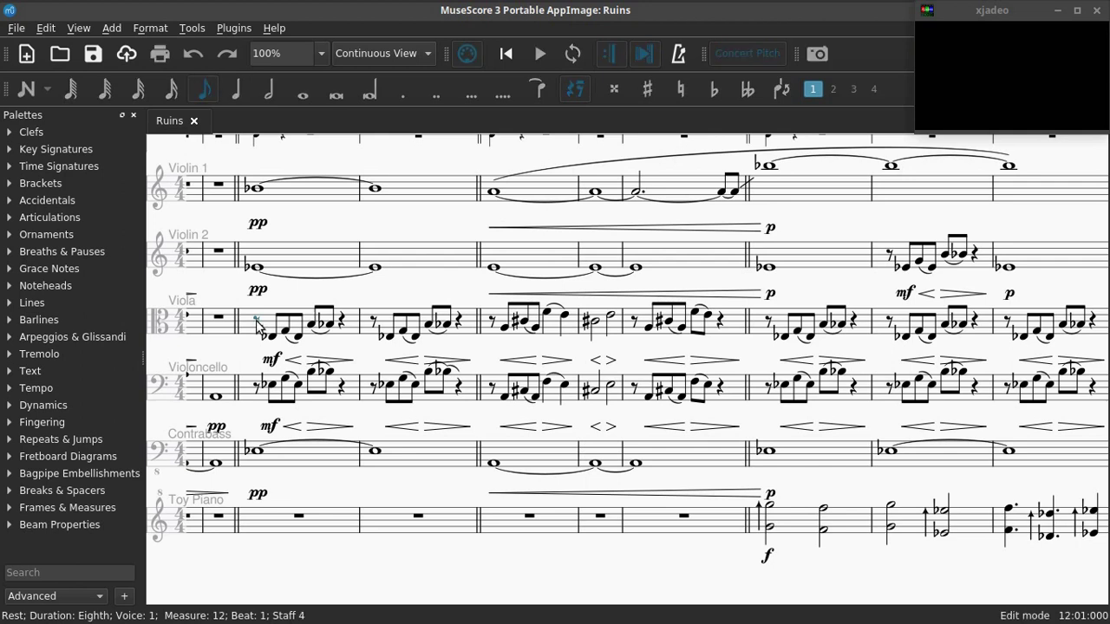
pyautogui.click(271, 325)
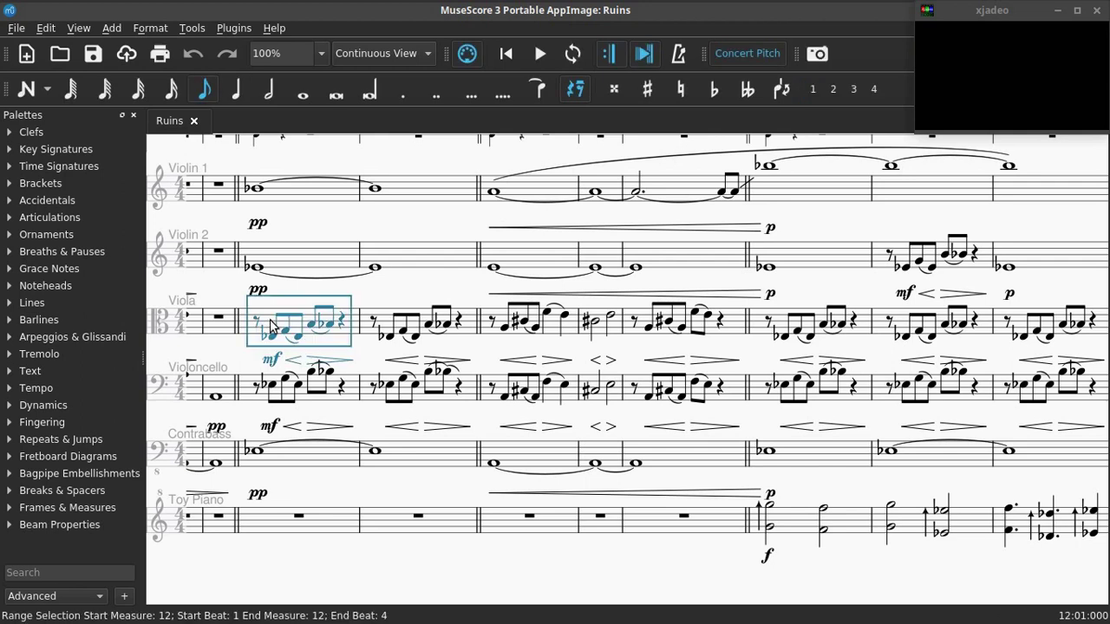
pyautogui.hotkey('shift', 'Right')
pyautogui.hotkey('shift', 'Right')
pyautogui.hotkey('shift', 'Right')
pyautogui.hotkey('shift', 'Right')
pyautogui.hotkey('shift', 'Right')
pyautogui.hotkey('shift', 'Right')
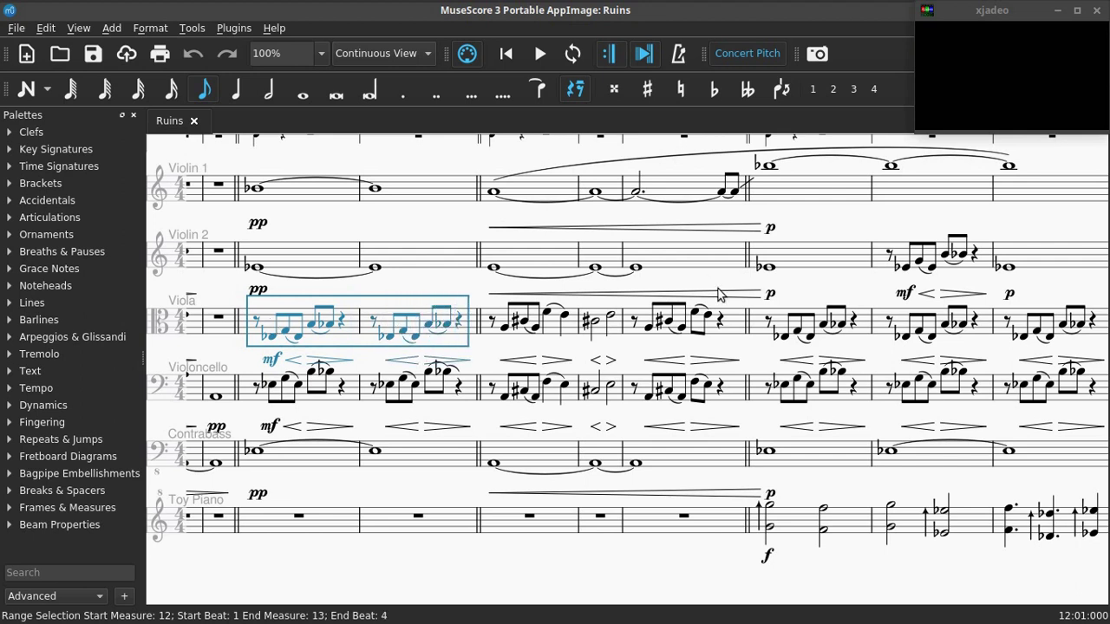
# Select measure 17 of the Viola staff, and switch the selection to measure 12 of the Violin 1 staff.
pyautogui.click(780, 329)
pyautogui.click(762, 329)
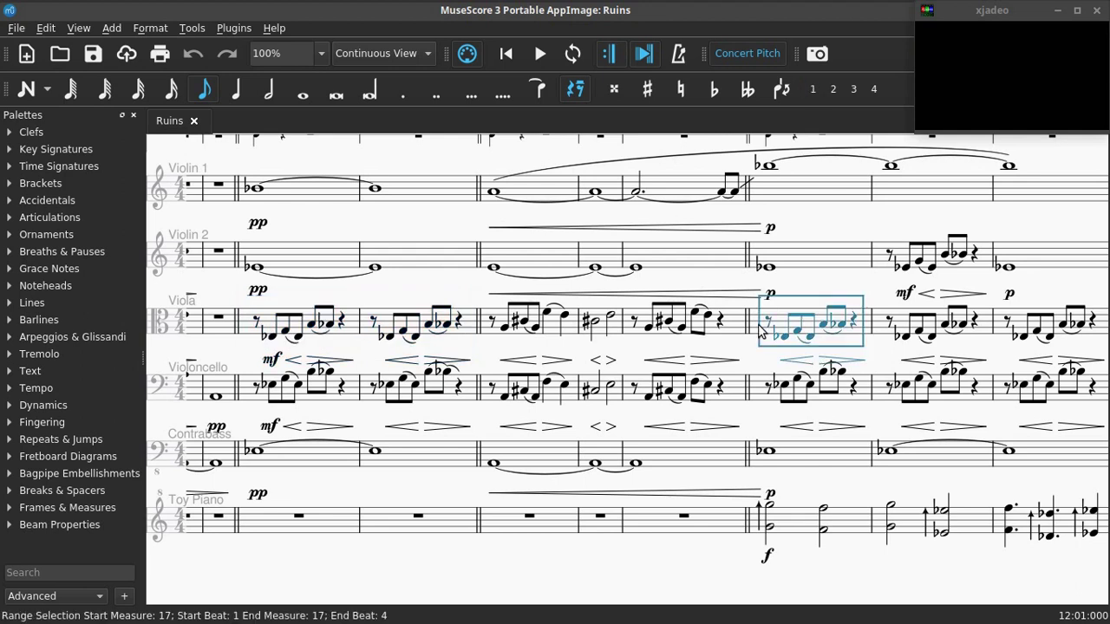
pyautogui.click(855, 284)
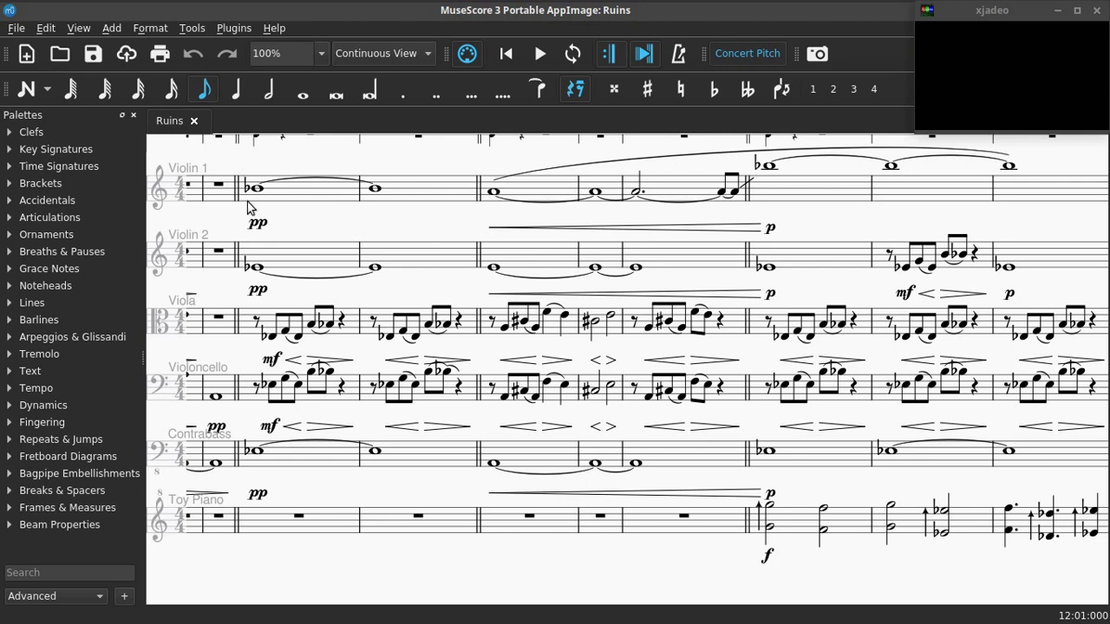
pyautogui.click(295, 195)
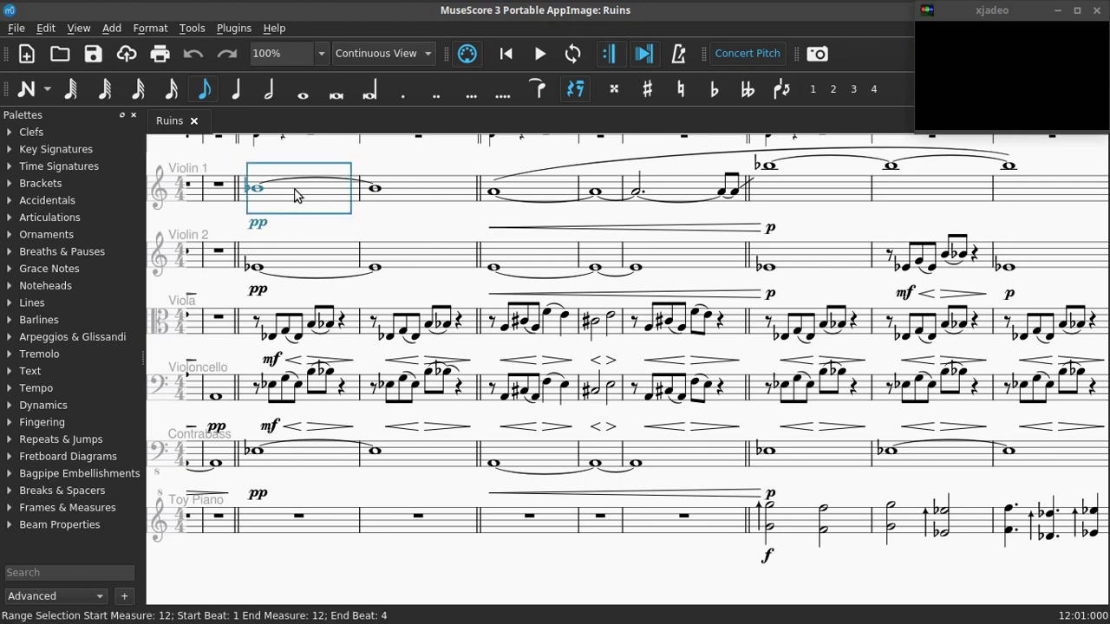
# Extend the selection to measures 12 and 13 of the Violin 1 through Violoncello staves, and clear the selection.
pyautogui.hotkey('shift', 'Left')
pyautogui.hotkey('shift', 'Down')
pyautogui.hotkey('shift', 'Down')
pyautogui.hotkey('shift', 'Down')
pyautogui.hotkey('shift', 'Right')
pyautogui.hotkey('shift', 'Right')
pyautogui.hotkey('shift', 'Right')
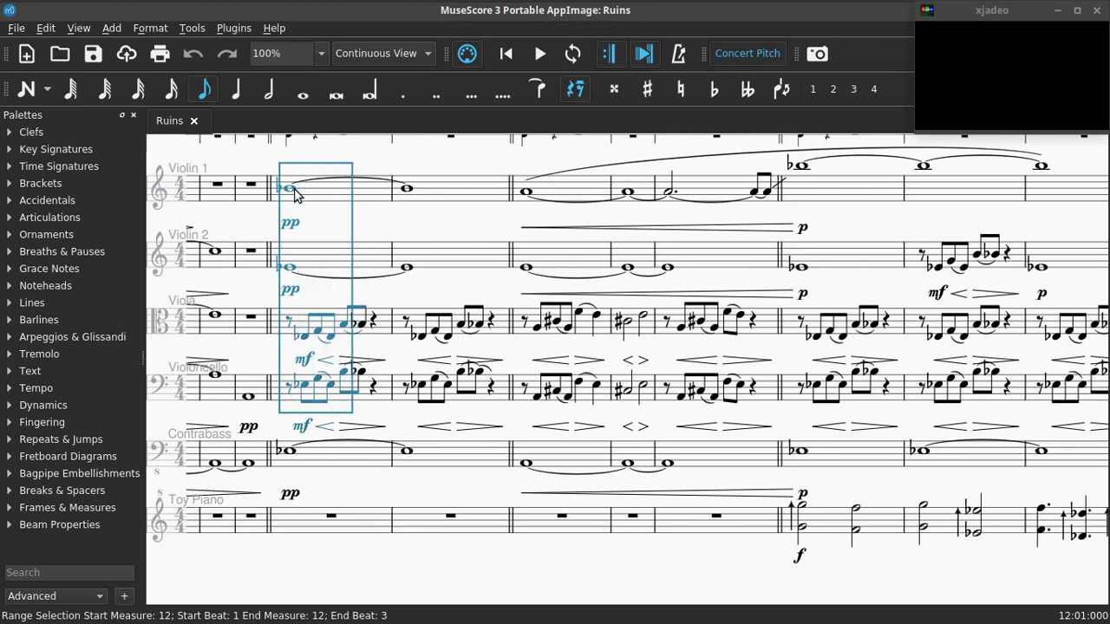
pyautogui.hotkey('shift', 'Right')
pyautogui.hotkey('shift', 'Right')
pyautogui.hotkey('shift', 'Right')
pyautogui.hotkey('shift', 'Right')
pyautogui.hotkey('shift', 'Right')
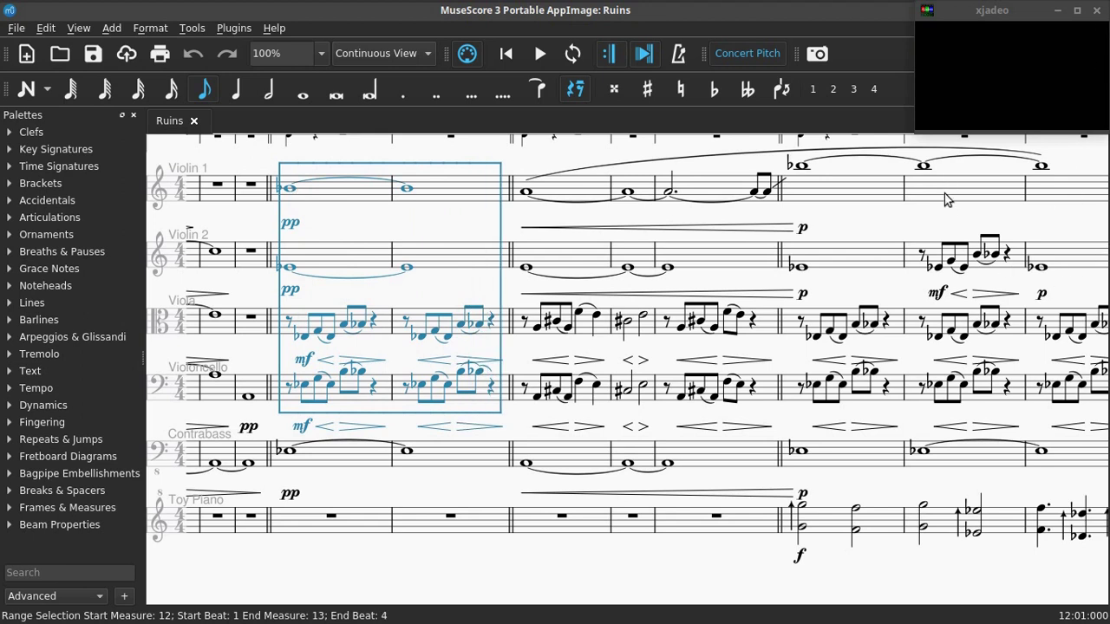
pyautogui.moveTo(943, 216); pyautogui.dragTo(886, 214)
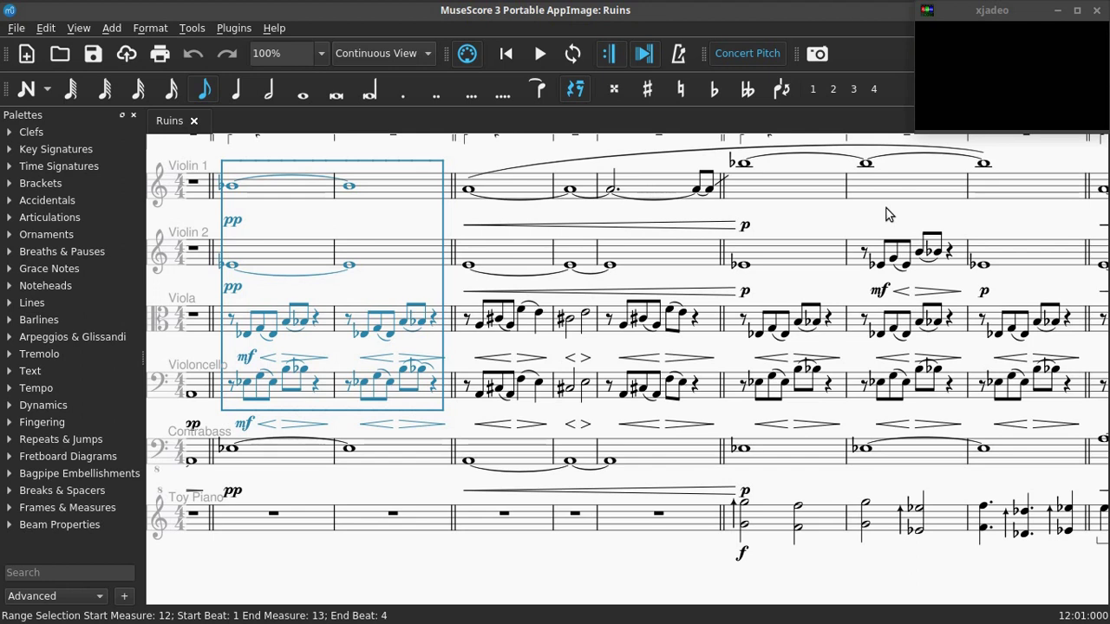
pyautogui.click(809, 228)
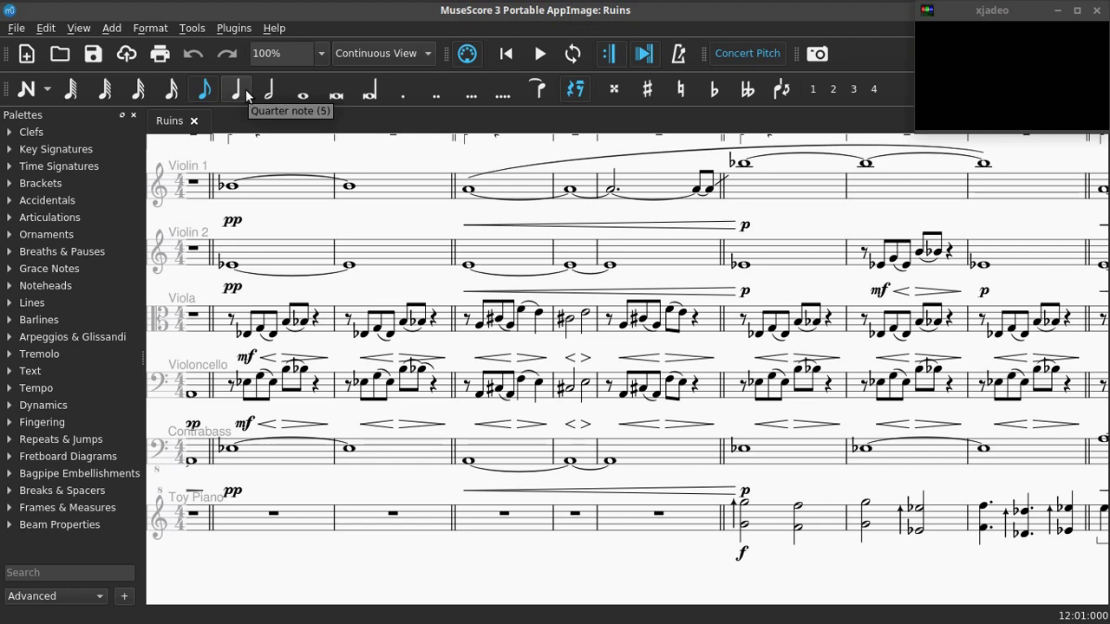
pyautogui.click(209, 92)
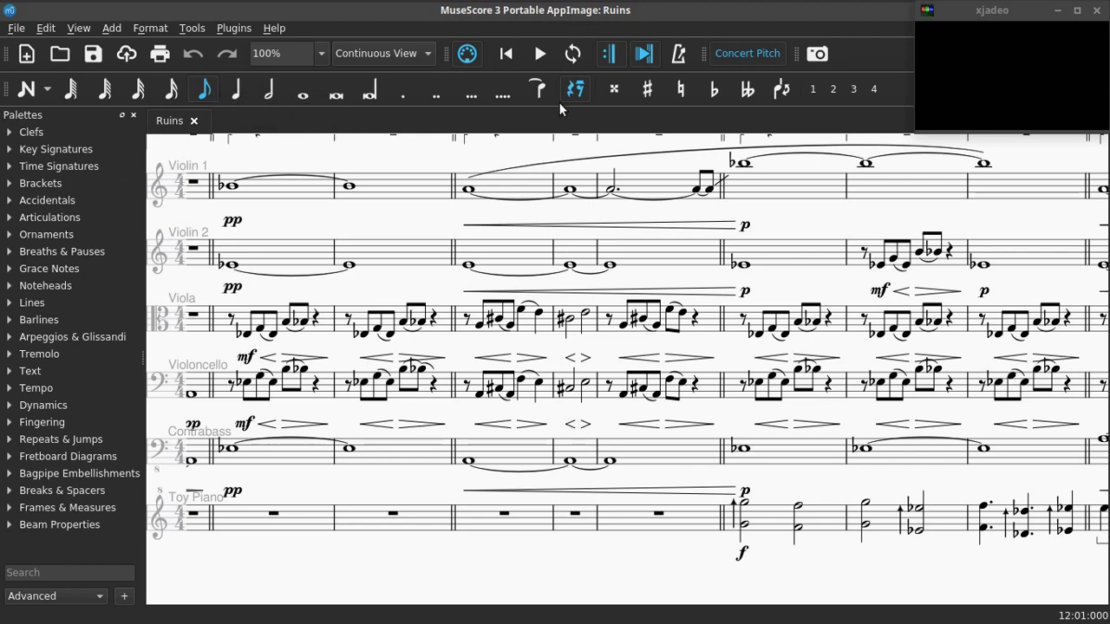
pyautogui.click(577, 91)
pyautogui.moveTo(563, 150)
pyautogui.mouseDown()
pyautogui.moveTo(552, 185)
pyautogui.moveTo(550, 138)
pyautogui.mouseUp()
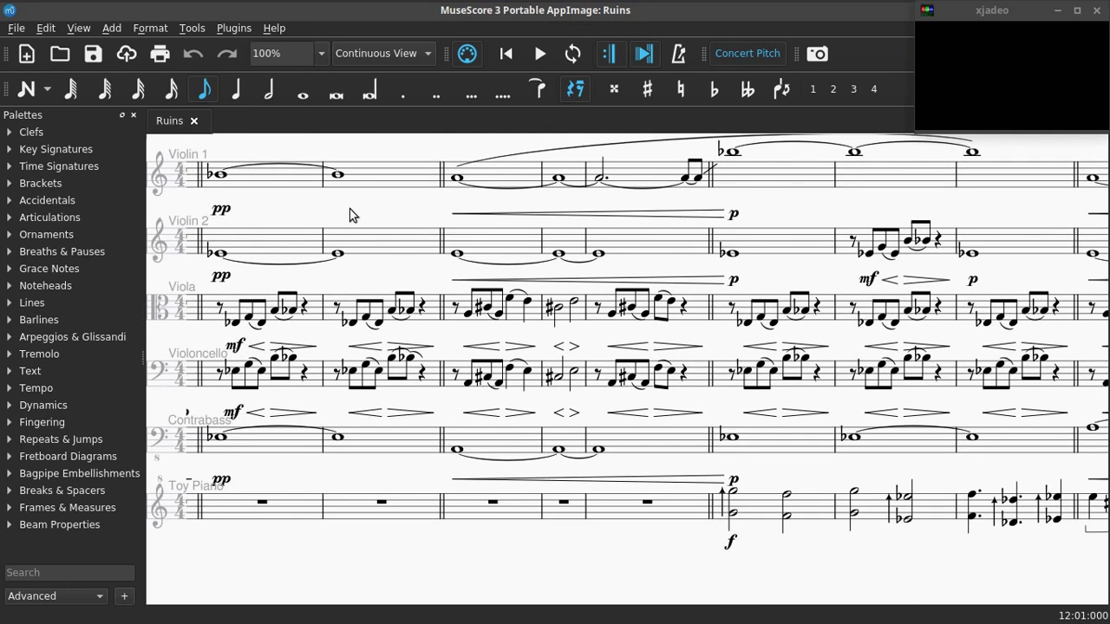
pyautogui.moveTo(350, 215); pyautogui.dragTo(408, 205)
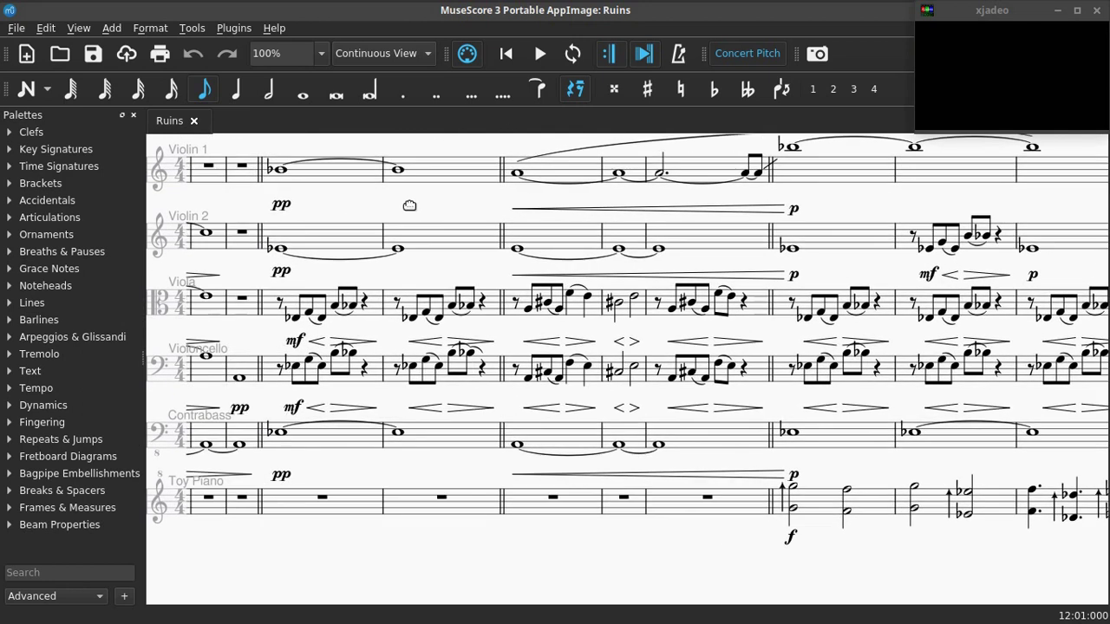
pyautogui.click(754, 49)
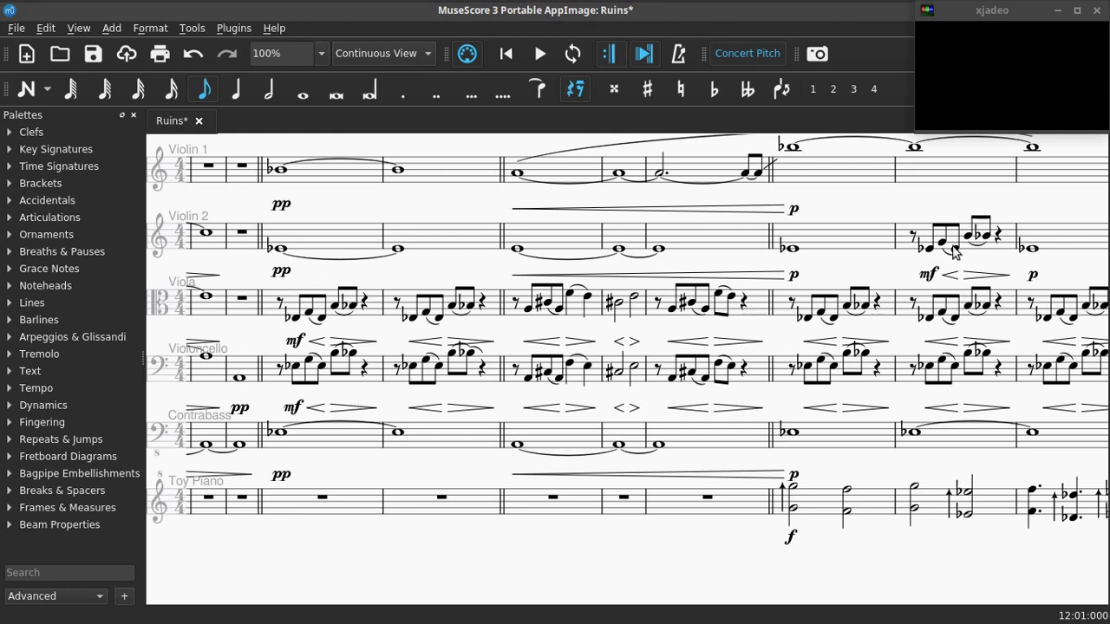
# Move the xjadeo video window over the score and return it to its original place.
pyautogui.moveTo(976, 9); pyautogui.dragTo(670, 154)
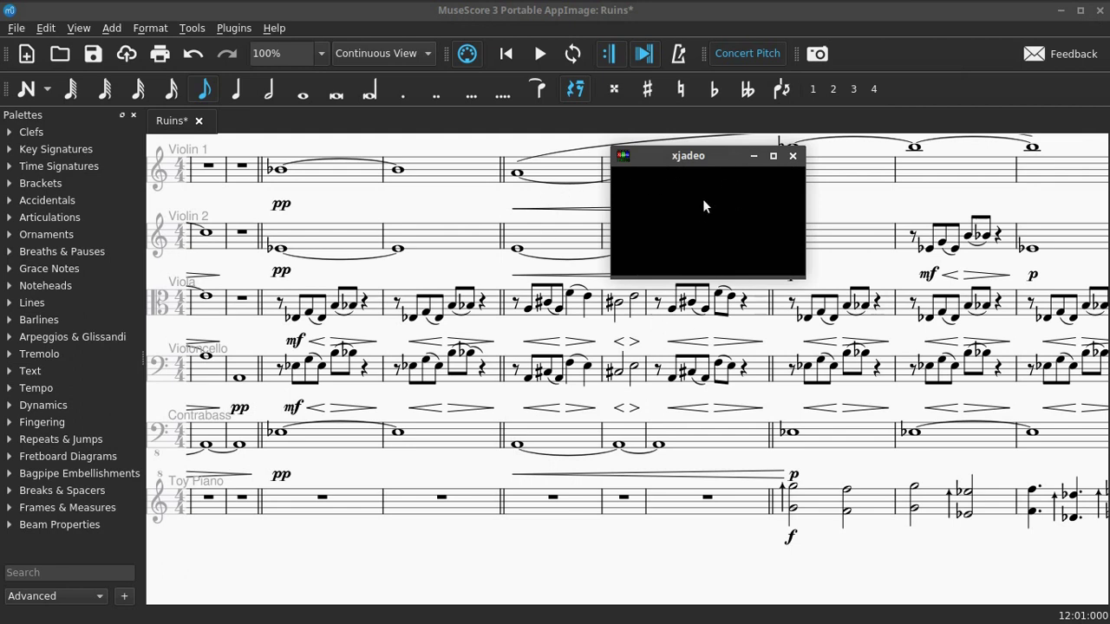
pyautogui.moveTo(719, 160); pyautogui.dragTo(1014, 23)
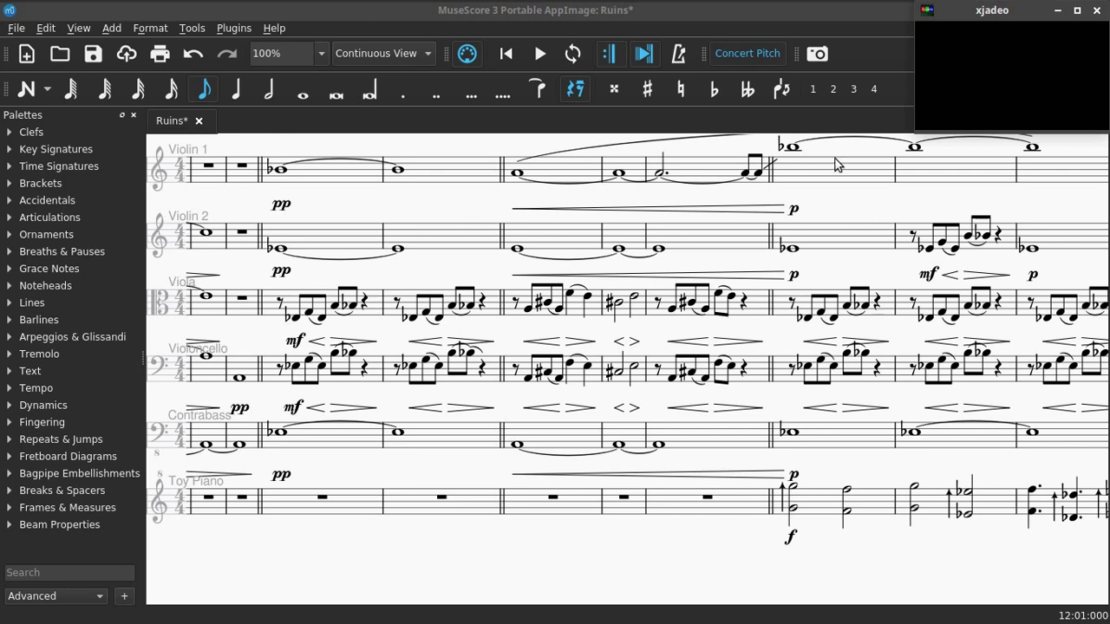
# Examine the score from its opening measures through the hit markers and tempo changes up to the tempo 85 section.
pyautogui.moveTo(838, 205); pyautogui.dragTo(960, 216)
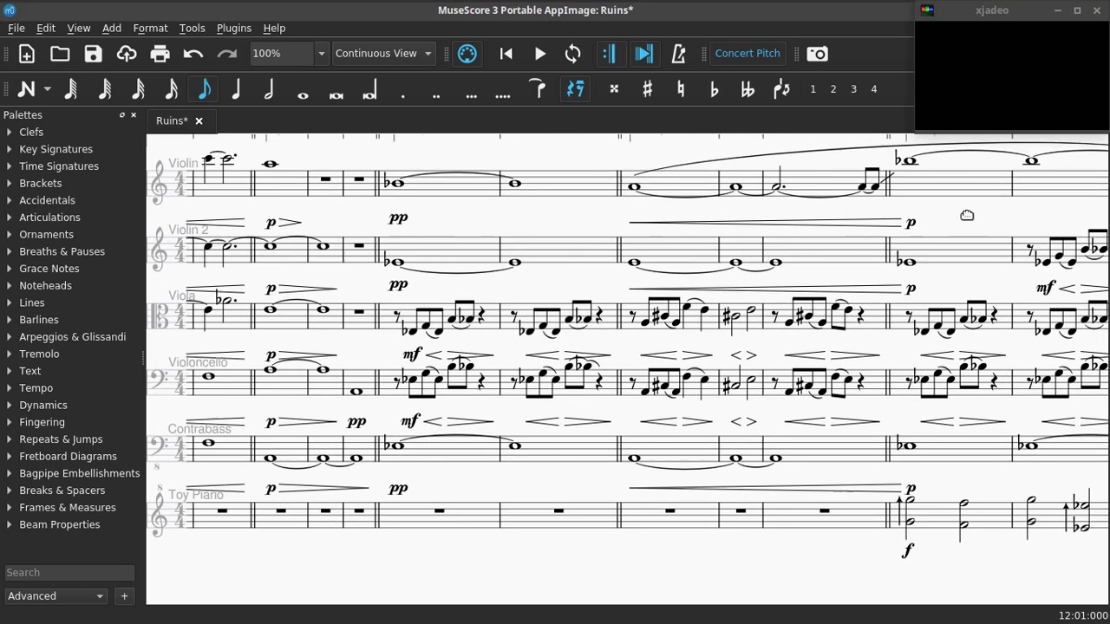
pyautogui.hotkey('ctrl', 'Home')
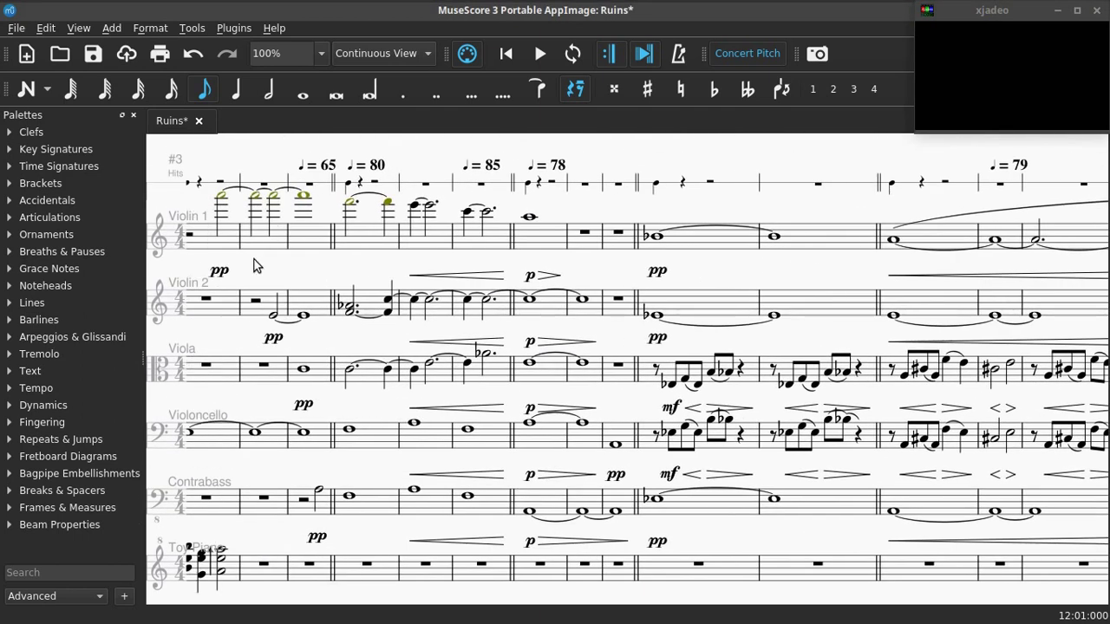
pyautogui.hscroll(-5, 266, 262)
pyautogui.moveTo(369, 302); pyautogui.dragTo(401, 308)
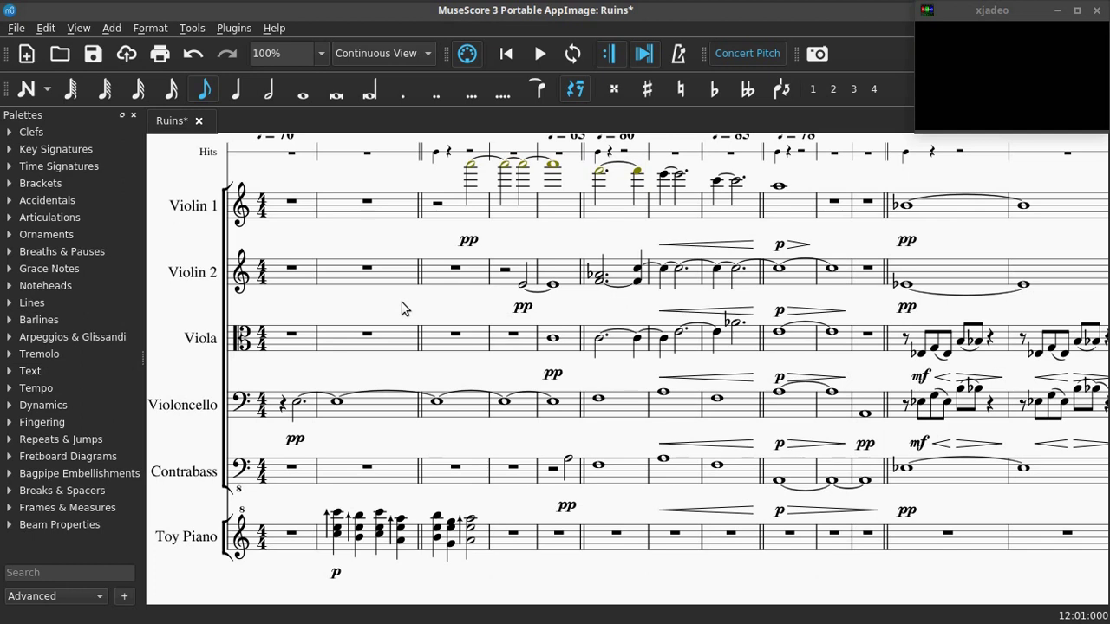
pyautogui.moveTo(400, 242); pyautogui.dragTo(381, 248)
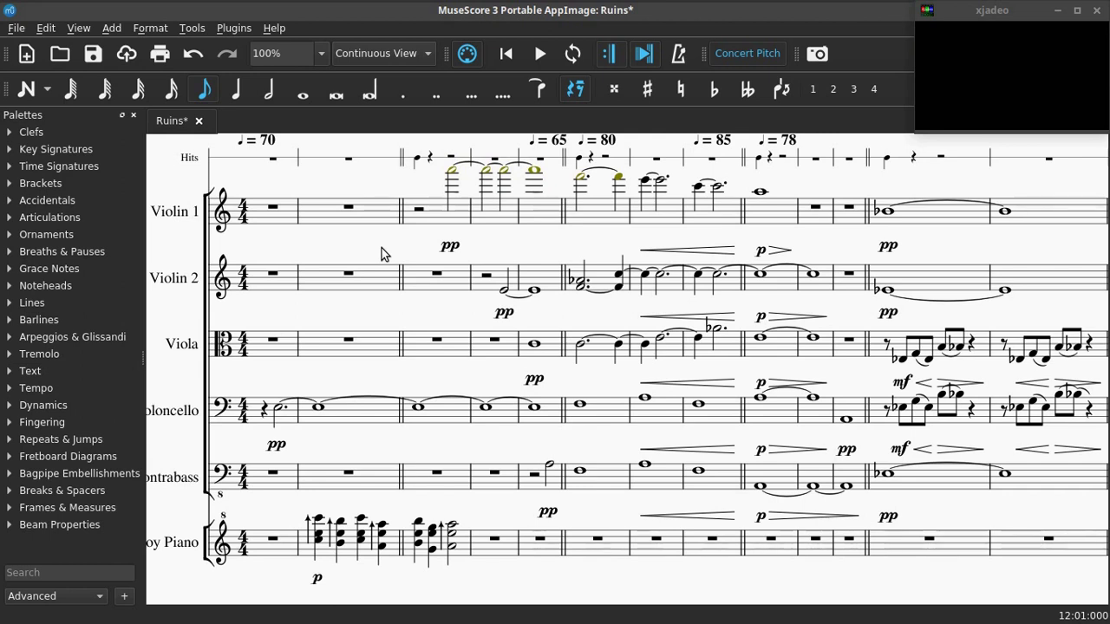
pyautogui.hscroll(3, 386, 250)
pyautogui.scroll(1, 386, 251)
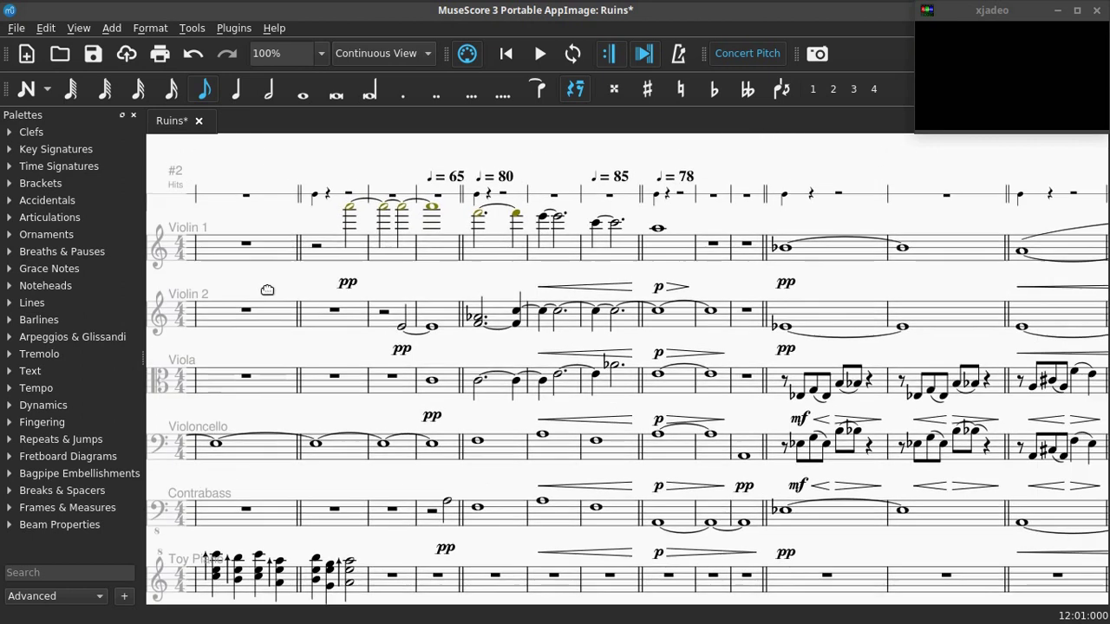
pyautogui.scroll(-1, 844, 285)
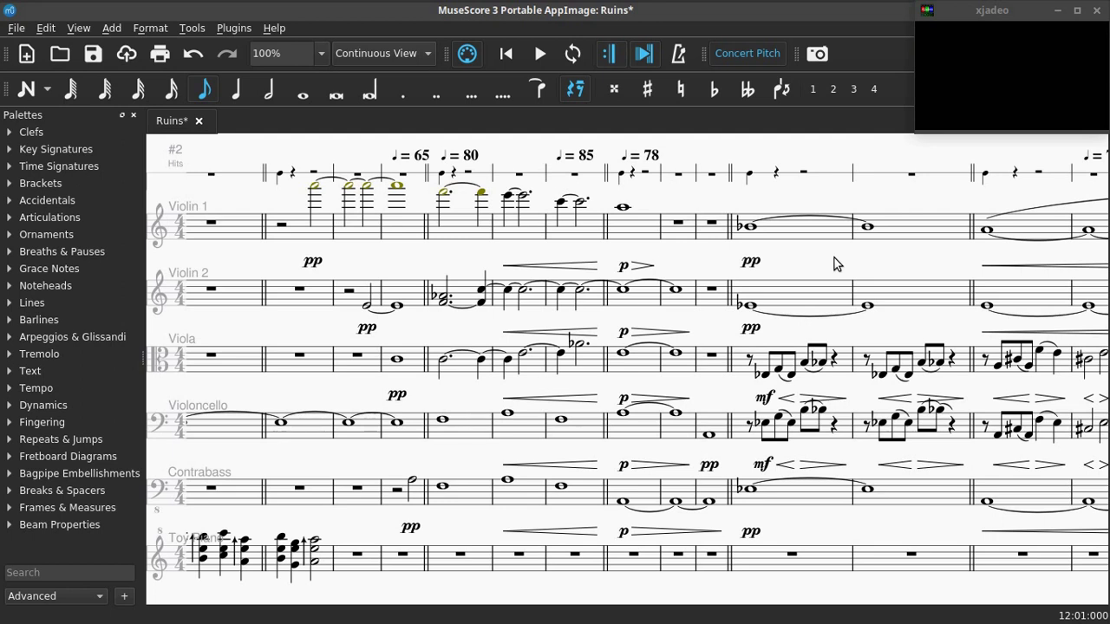
pyautogui.moveTo(834, 257); pyautogui.dragTo(490, 261)
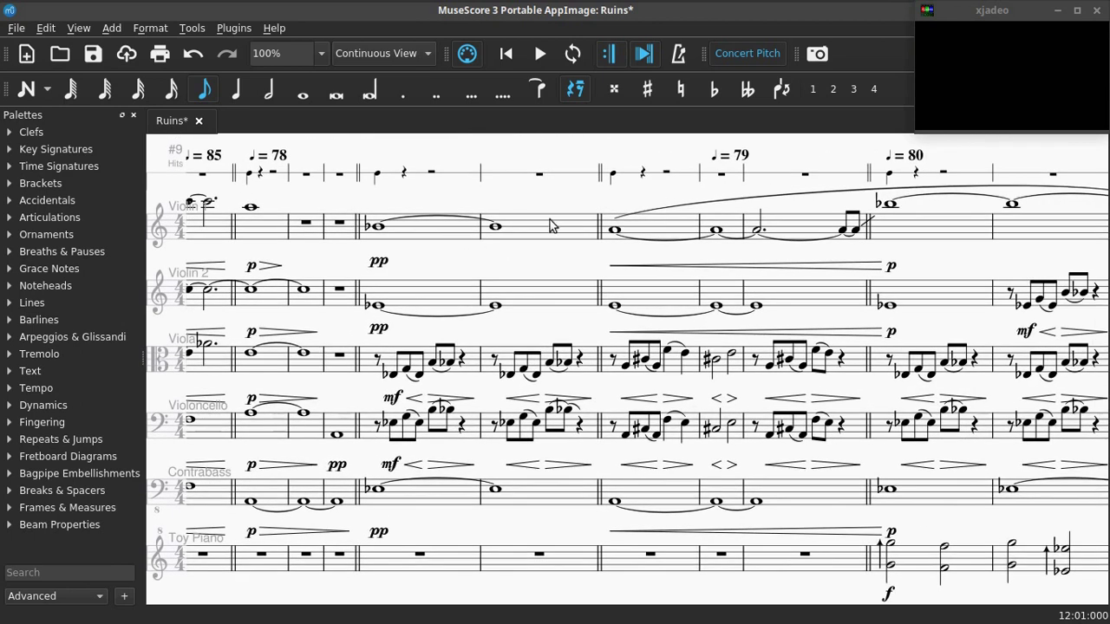
pyautogui.moveTo(934, 255); pyautogui.dragTo(561, 242)
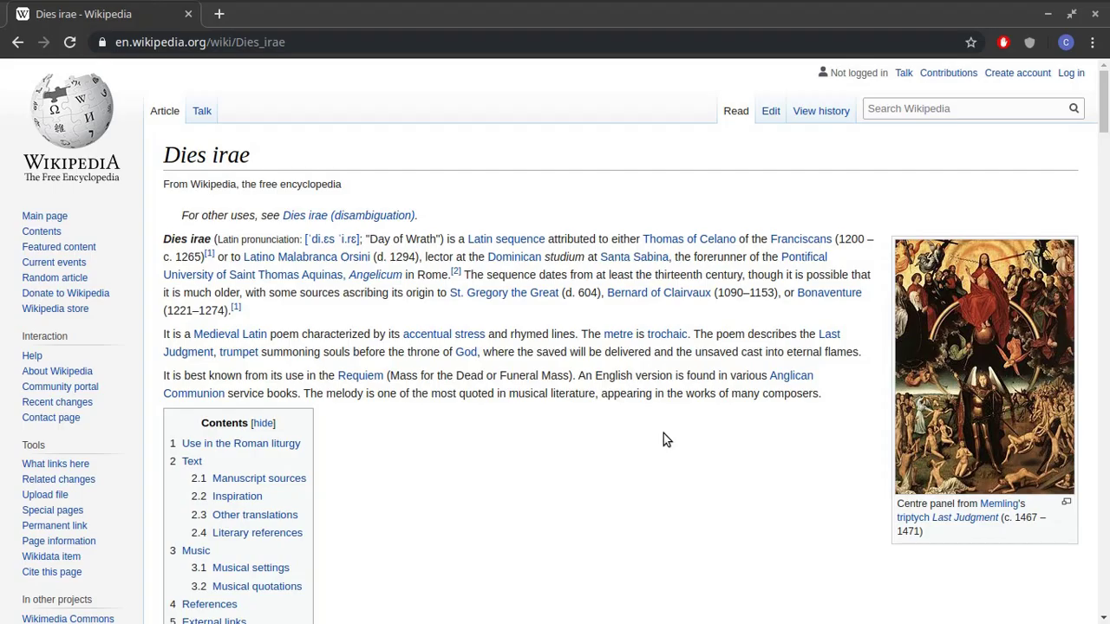
# Examine the chant melody's neumatic and five-line staff notation in the Wikipedia article "Dies irae" in the web browser.
pyautogui.scroll(-9, 663, 441)
pyautogui.scroll(-15, 678, 434)
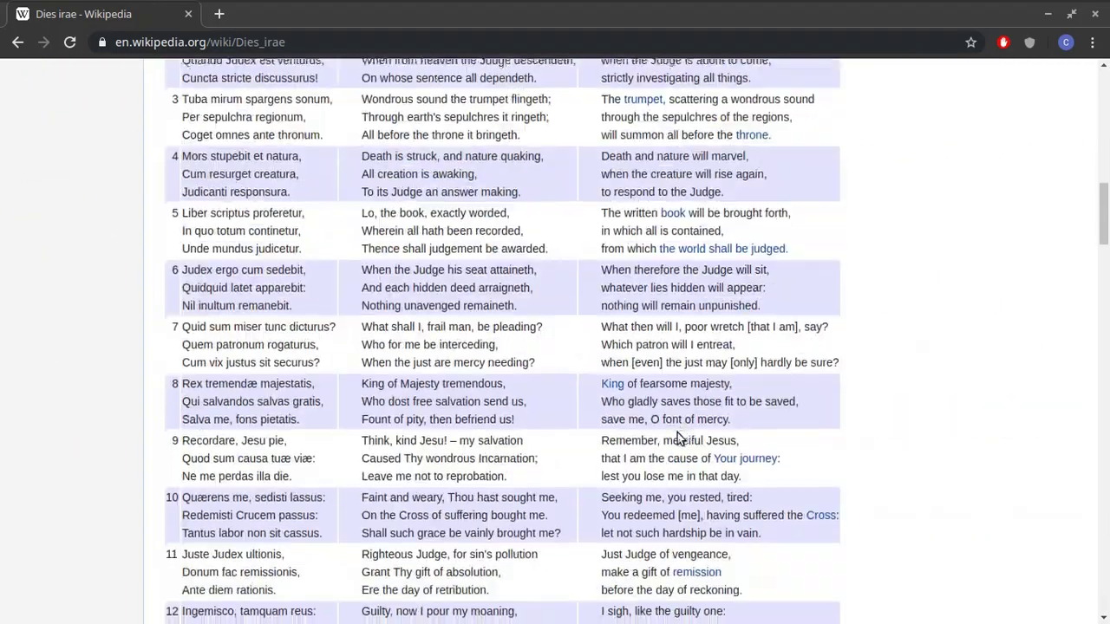
pyautogui.scroll(-10, 677, 437)
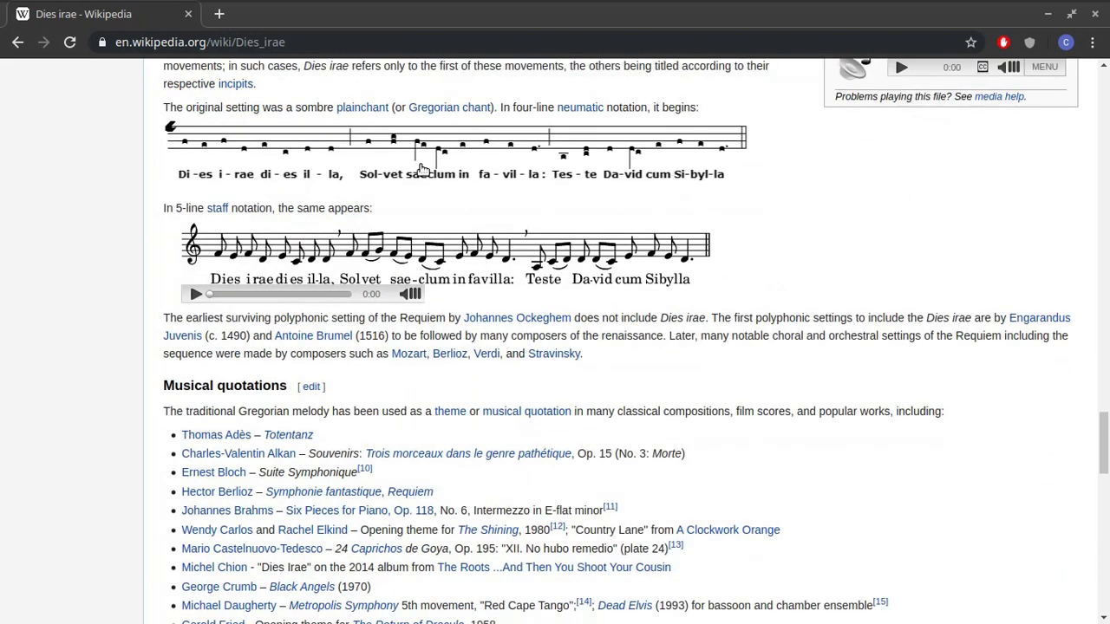
pyautogui.scroll(1, 271, 239)
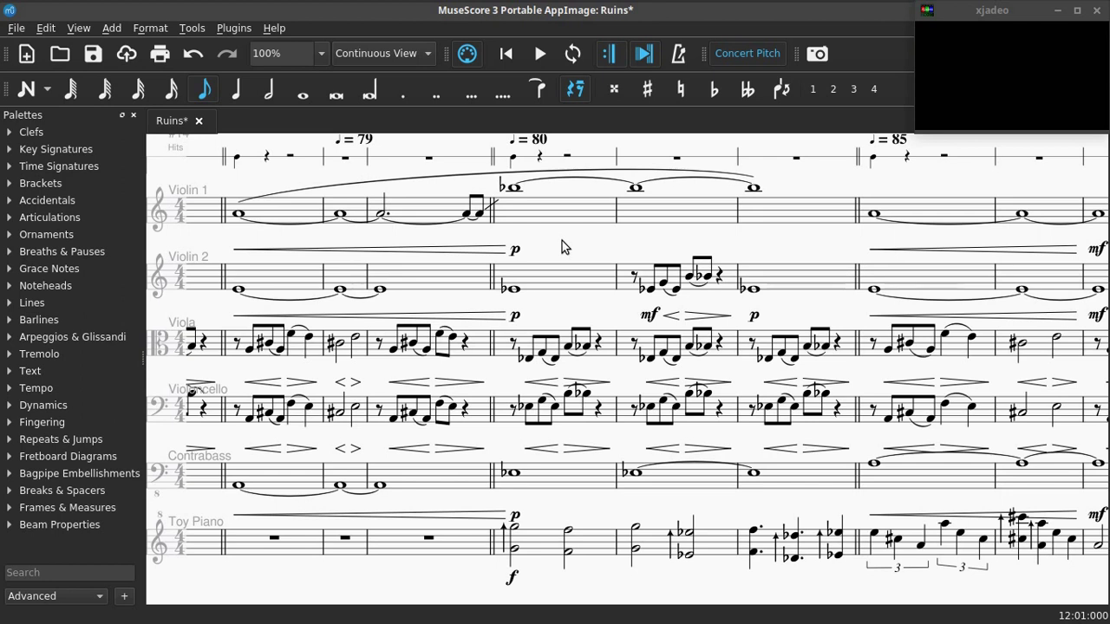
# Switch back to MuseScore and look through the remaining measures of the Ruins score, returning to its opening.
pyautogui.moveTo(562, 241); pyautogui.dragTo(26, 263)
pyautogui.moveTo(773, 263); pyautogui.dragTo(913, 300)
pyautogui.moveTo(68, 221); pyautogui.dragTo(417, 267)
pyautogui.moveTo(197, 270); pyautogui.dragTo(726, 278)
pyautogui.moveTo(548, 291); pyautogui.dragTo(837, 247)
pyautogui.moveTo(441, 235); pyautogui.dragTo(585, 256)
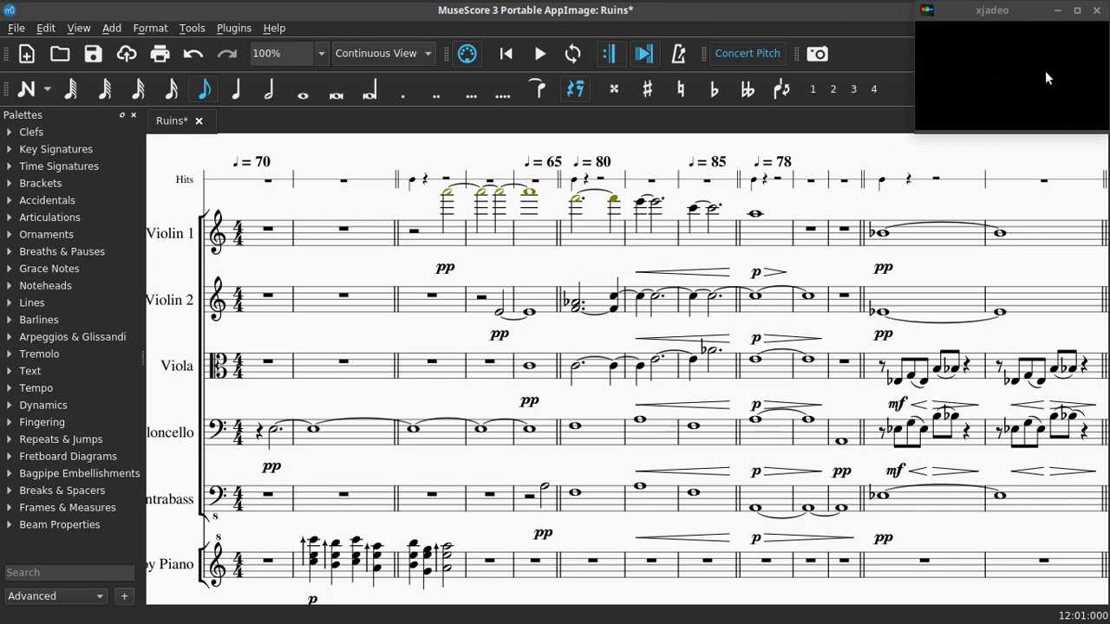
pyautogui.moveTo(999, 274); pyautogui.dragTo(1011, 242)
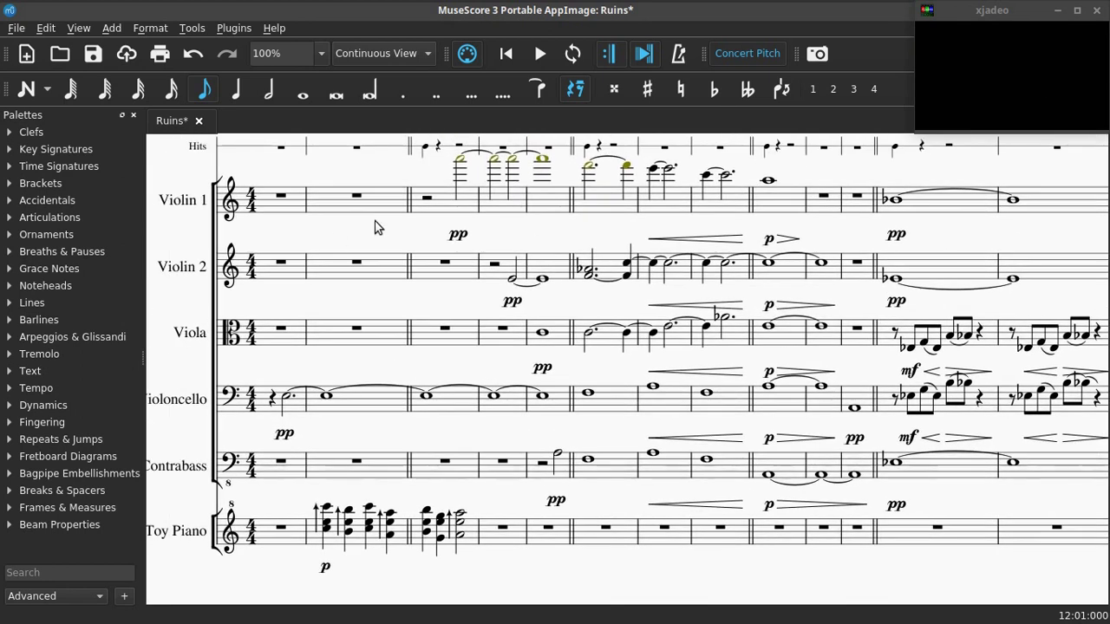